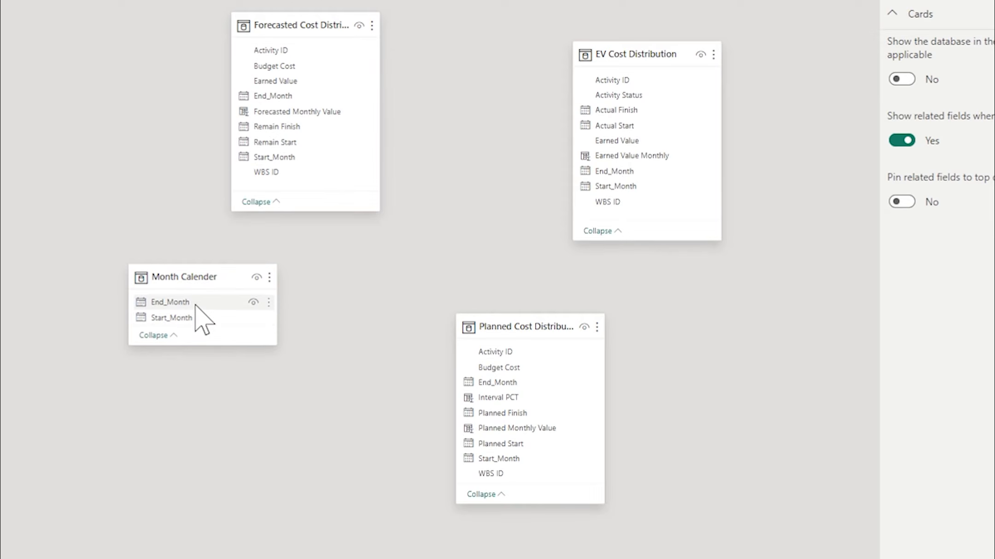
# Relate End_Month in the Month Calender table to End_Month in the Planned, EV and Forecasted Cost Distribution tables
pyautogui.moveTo(195, 304); pyautogui.dragTo(499, 391)
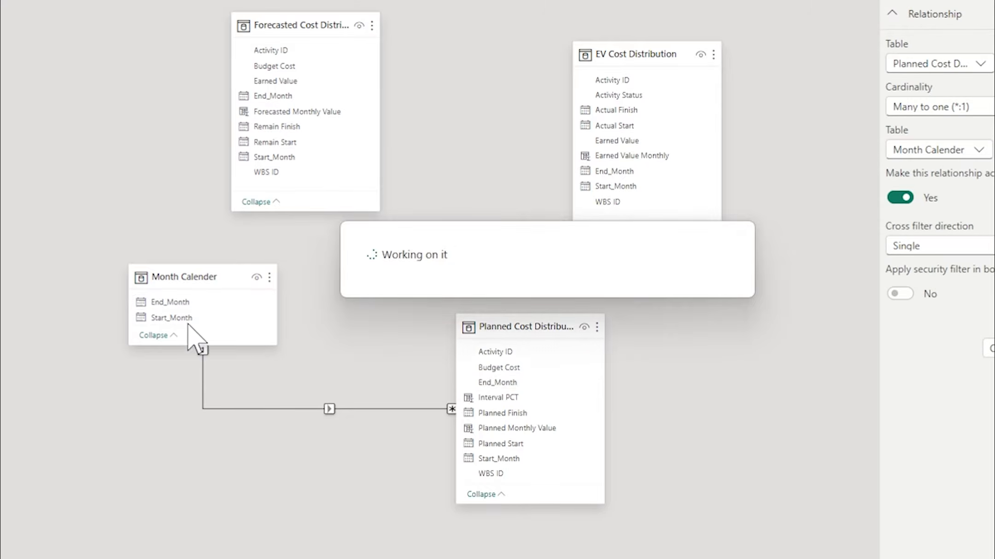
pyautogui.moveTo(183, 304); pyautogui.dragTo(630, 174)
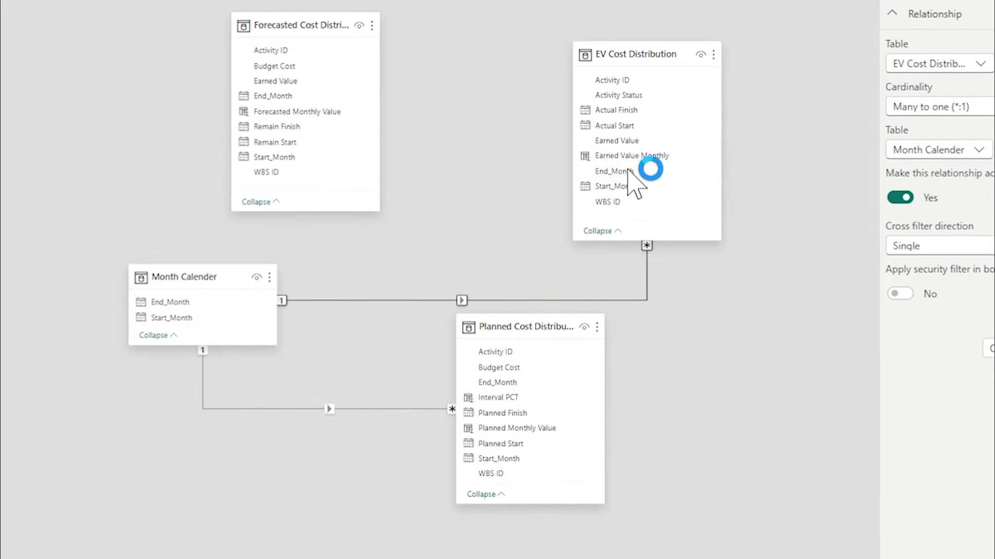
pyautogui.moveTo(172, 304); pyautogui.dragTo(269, 98)
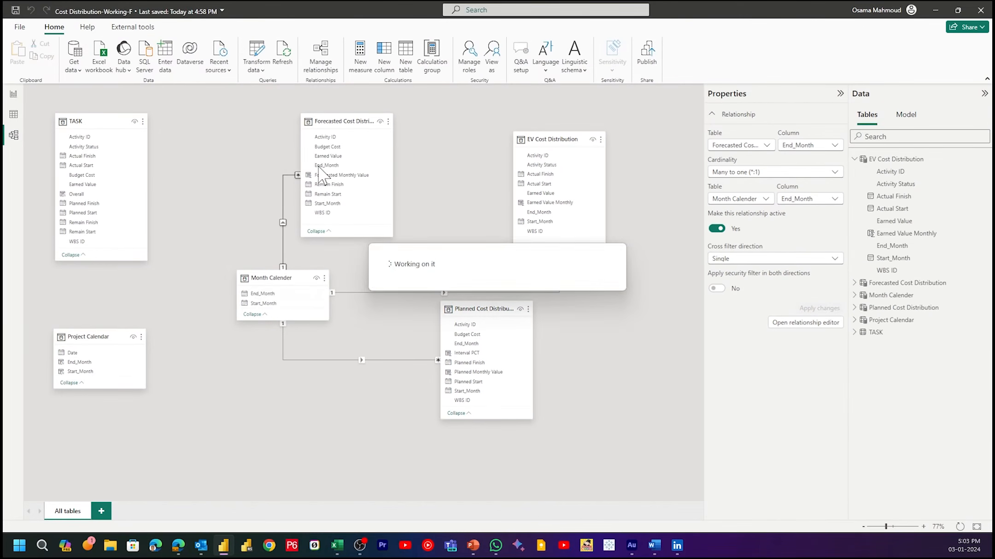
# Add a line and clustered column chart to the Overall report page and enlarge it to fill the page
pyautogui.click(14, 95)
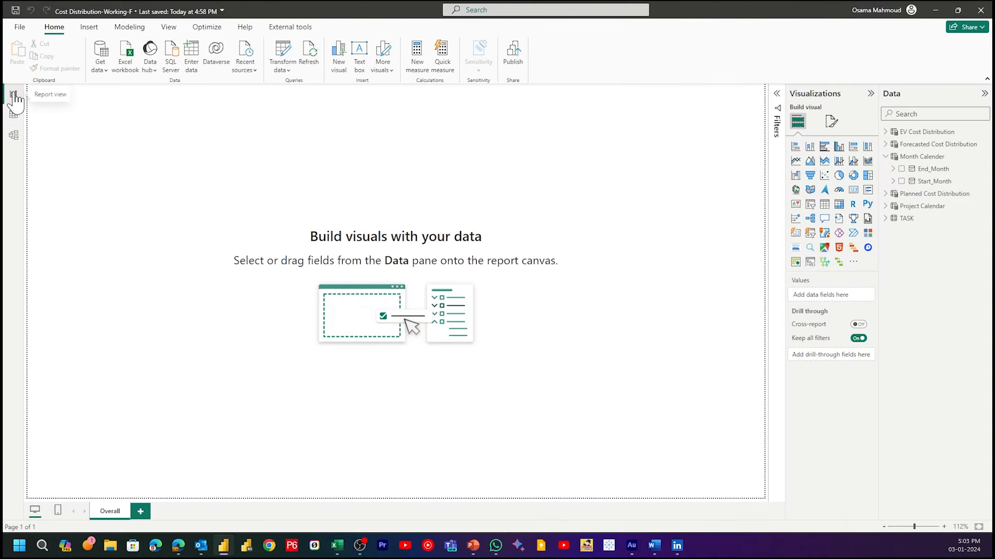
pyautogui.click(857, 169)
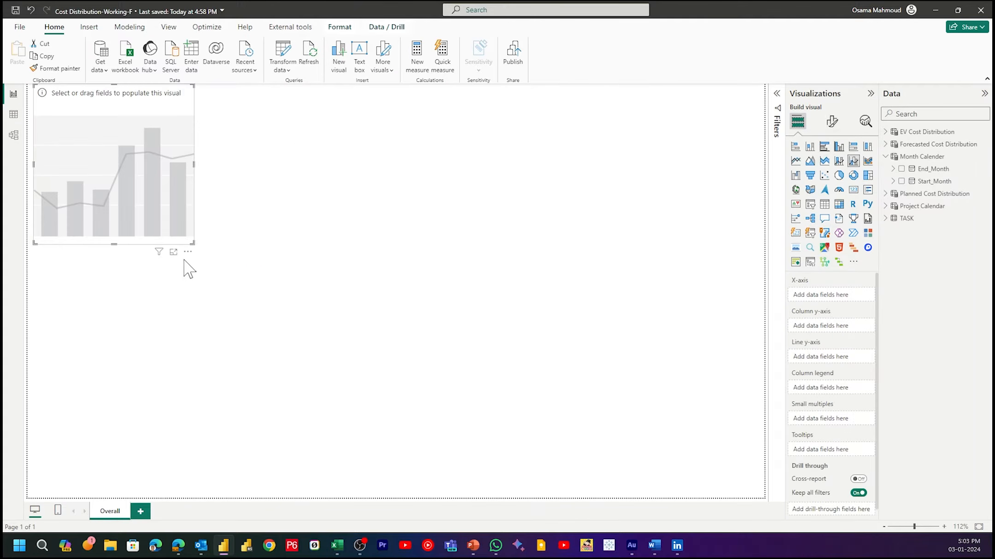
pyautogui.moveTo(195, 253); pyautogui.dragTo(801, 545)
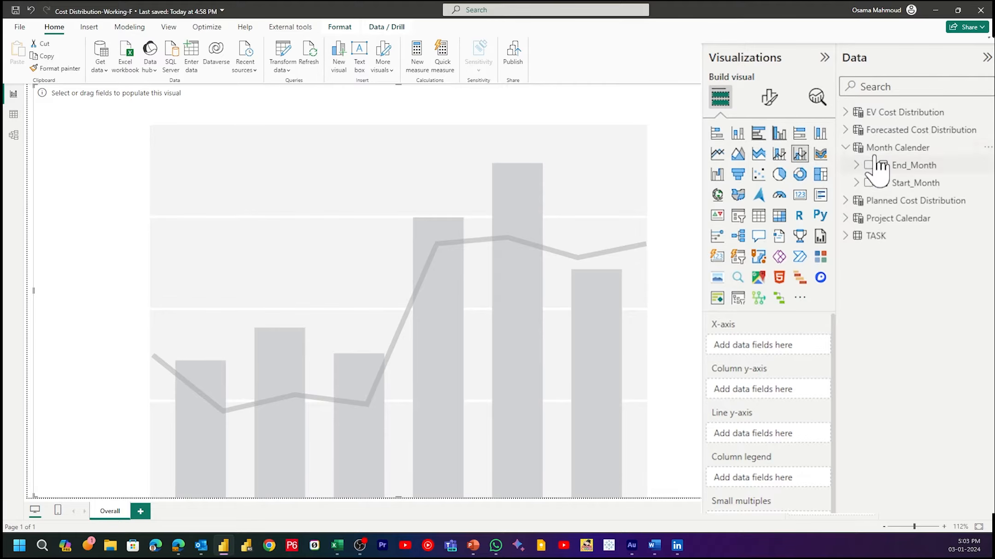
# Put Month Calender's End_Month on the X-axis without the date hierarchy and Planned Monthly Value on the column y-axis
pyautogui.click(903, 151)
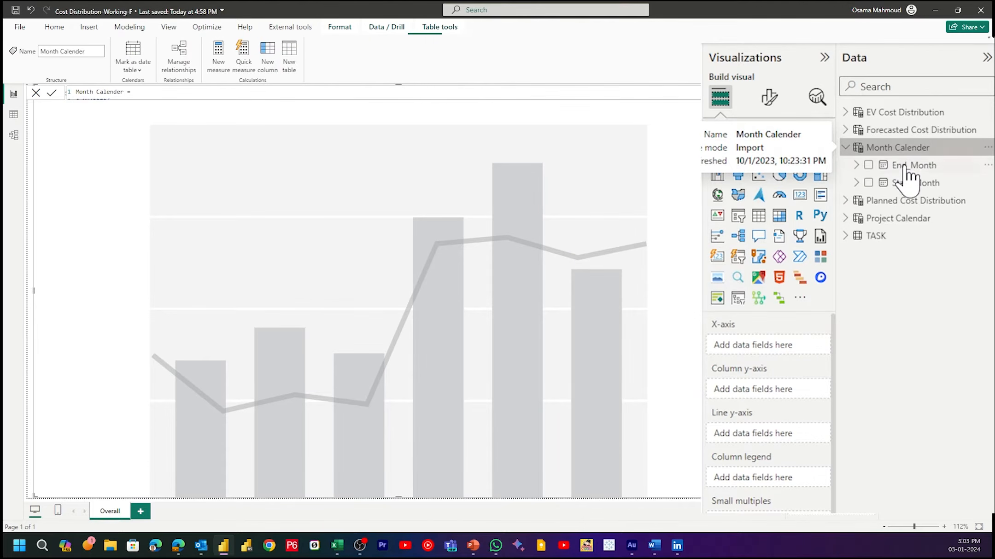
pyautogui.moveTo(905, 172); pyautogui.dragTo(769, 354)
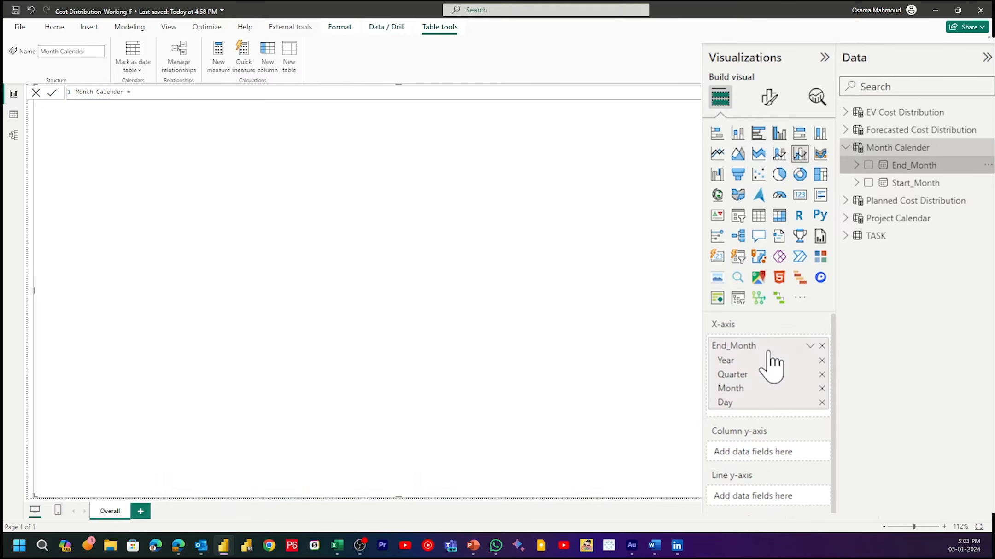
pyautogui.click(811, 346)
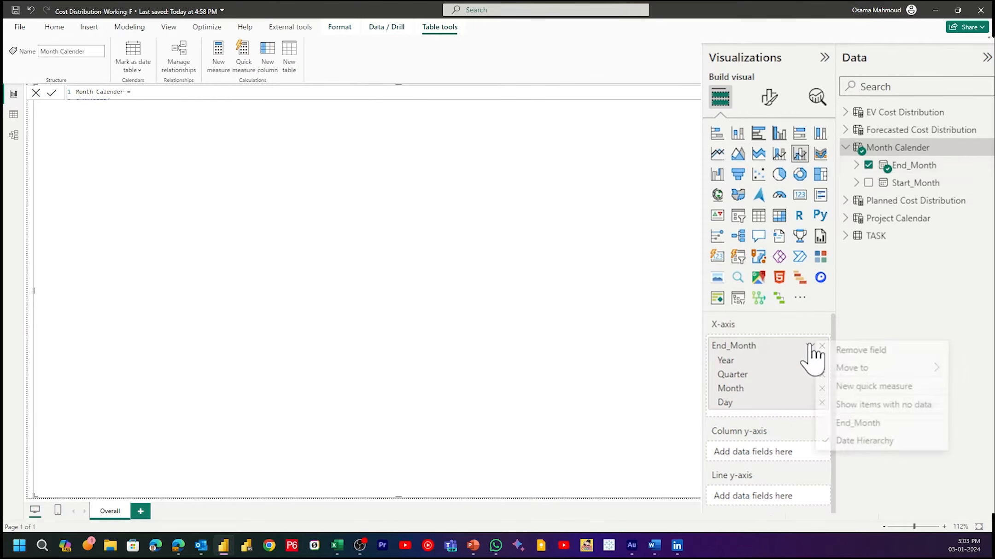
pyautogui.click(841, 422)
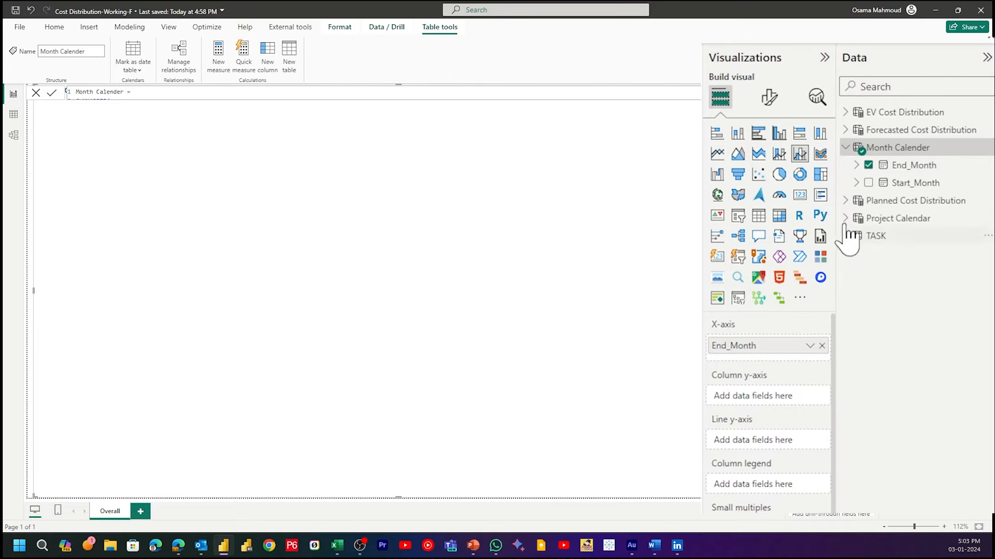
pyautogui.click(845, 202)
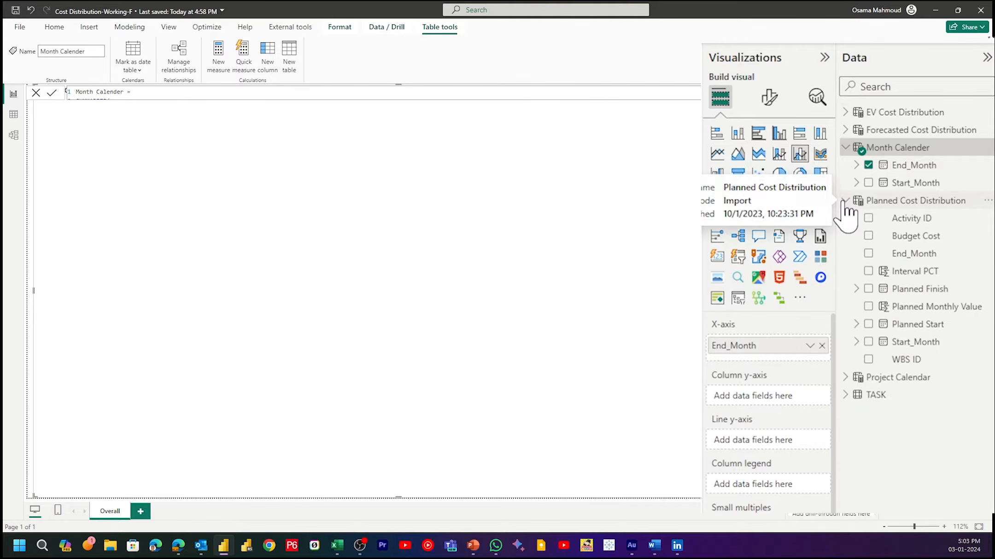
pyautogui.moveTo(905, 308); pyautogui.dragTo(776, 397)
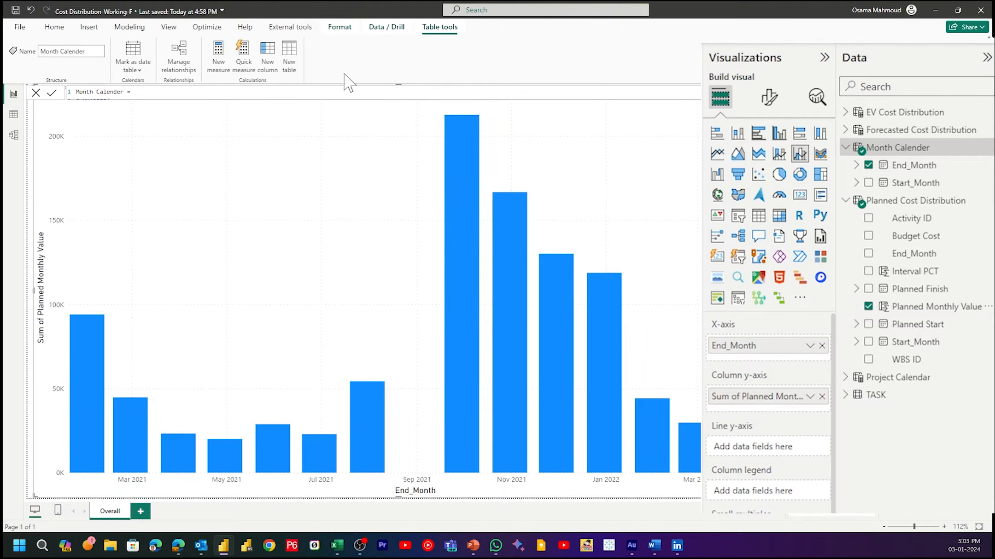
# Create a running total quick measure of Planned Monthly Value over Month Calender's End_Month, direction Descending, and plot it on the line y-axis
pyautogui.click(249, 59)
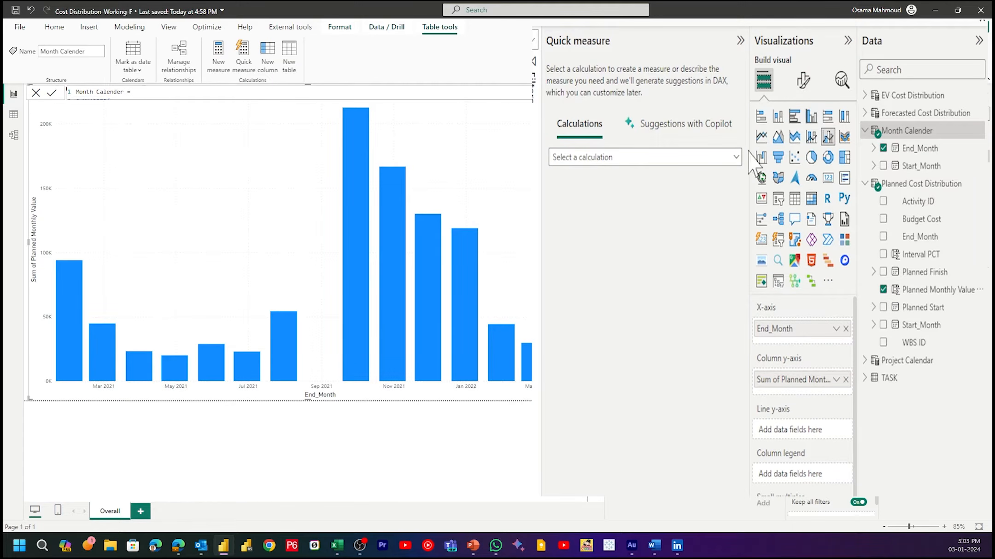
pyautogui.click(737, 159)
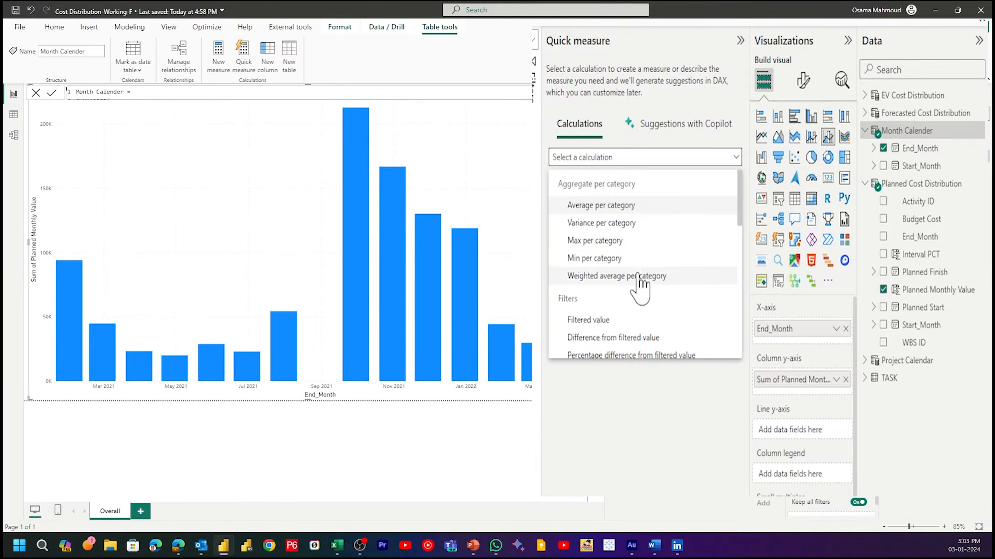
pyautogui.scroll(-3, 641, 279)
pyautogui.scroll(-5, 644, 293)
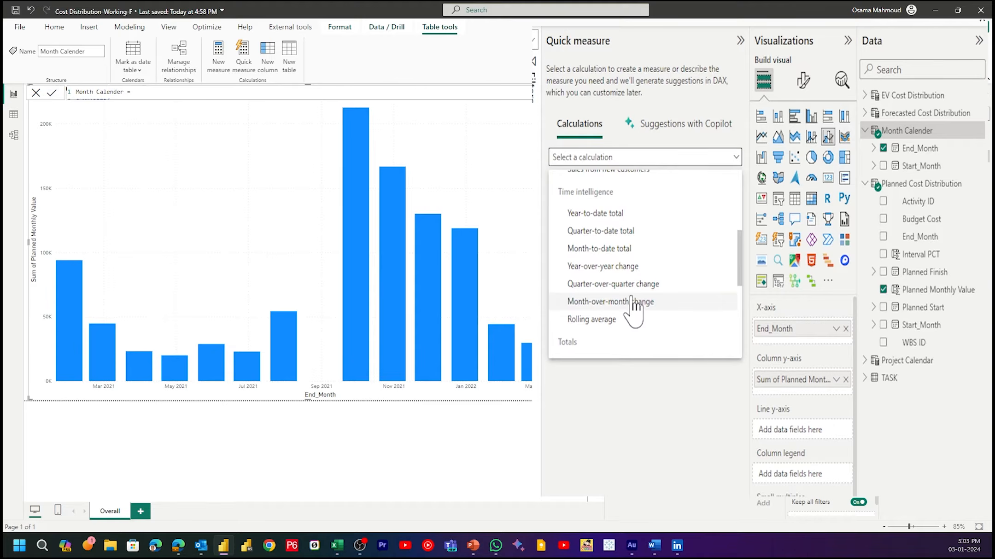
pyautogui.click(625, 337)
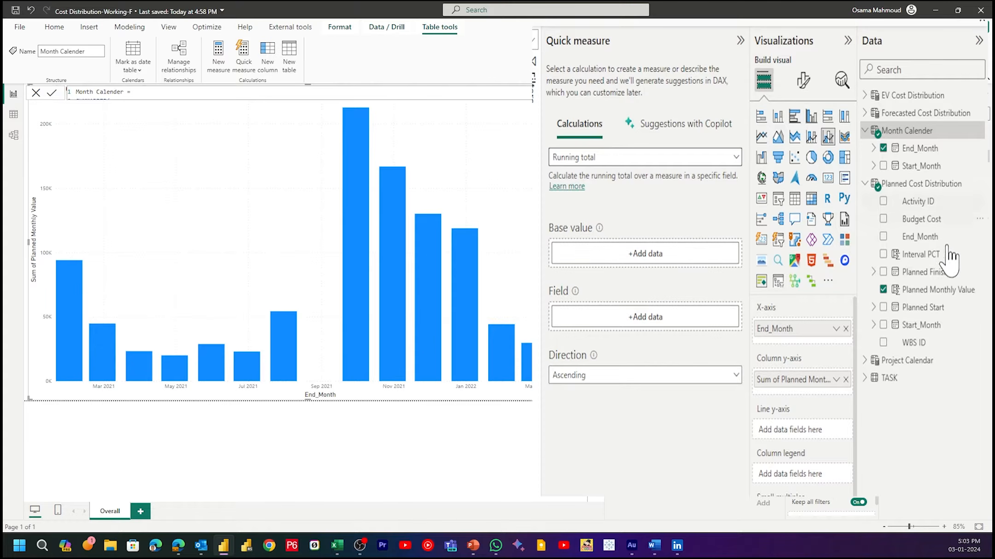
pyautogui.moveTo(940, 297); pyautogui.dragTo(670, 268)
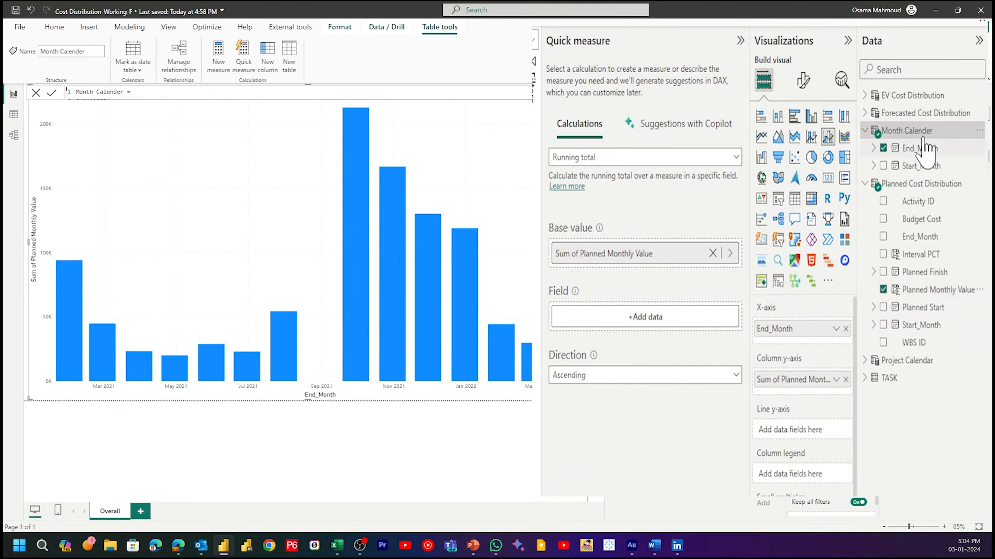
pyautogui.moveTo(929, 159); pyautogui.dragTo(658, 332)
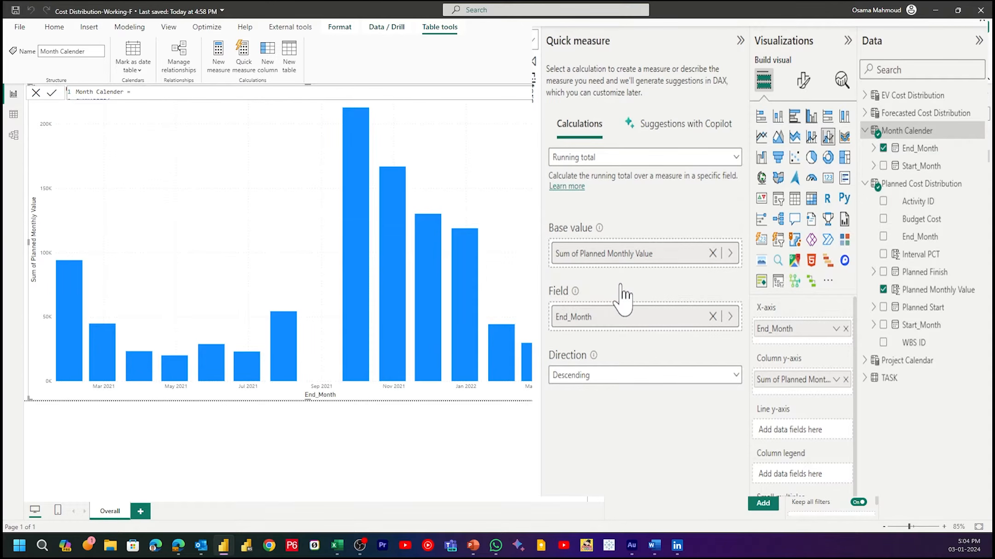
pyautogui.moveTo(917, 166); pyautogui.dragTo(786, 435)
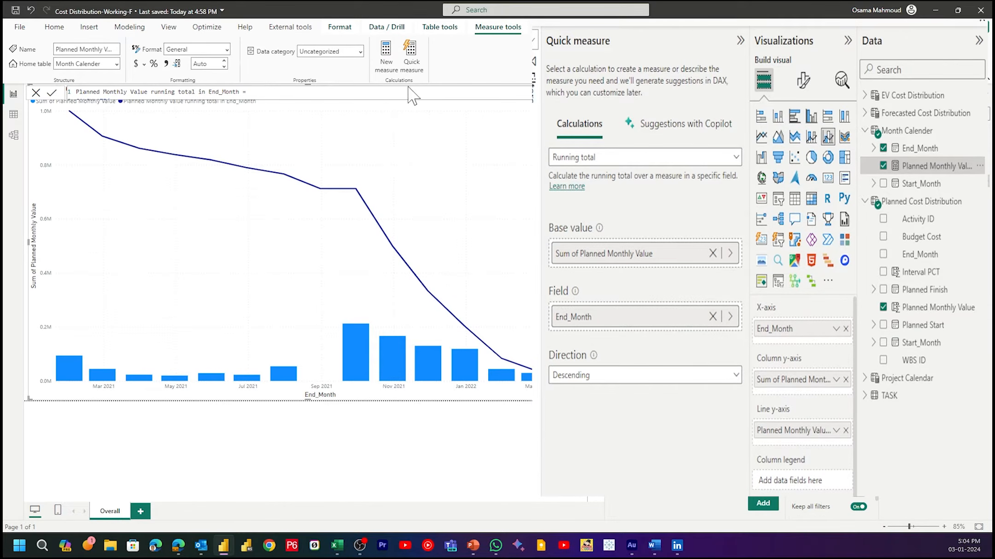
# Change the sort argument of ISONORAFTER to DESC in the running total measure's formula
pyautogui.click(901, 73)
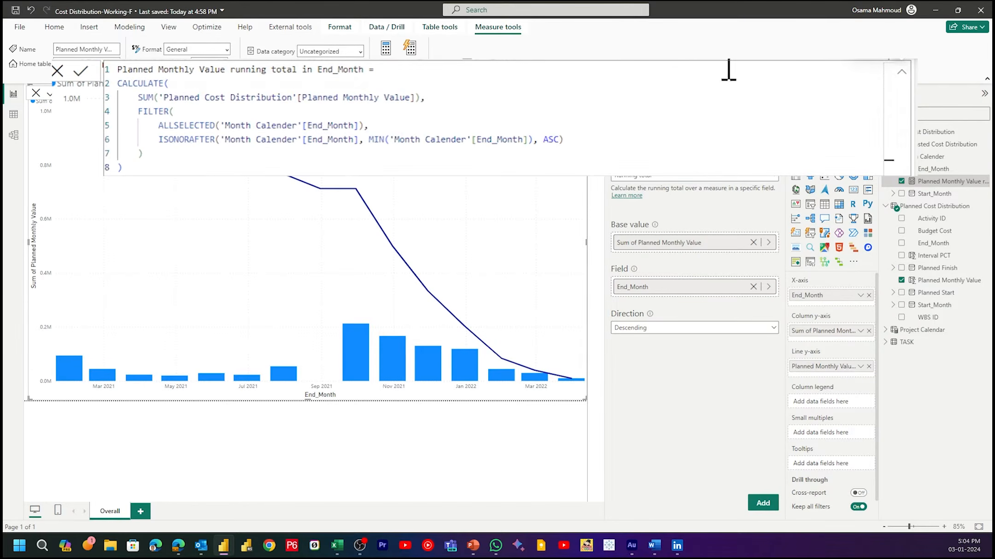
pyautogui.doubleClick(551, 139)
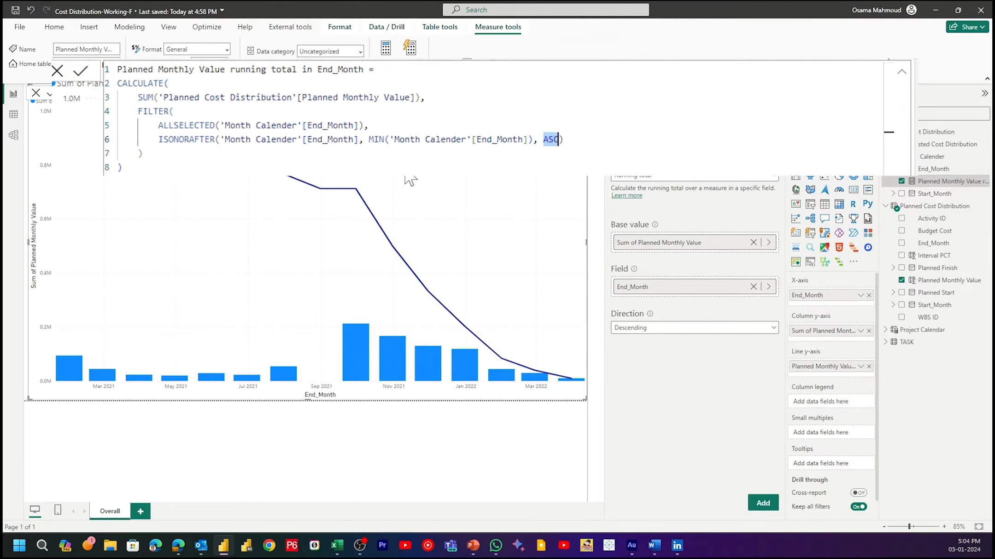
pyautogui.write('DESC')
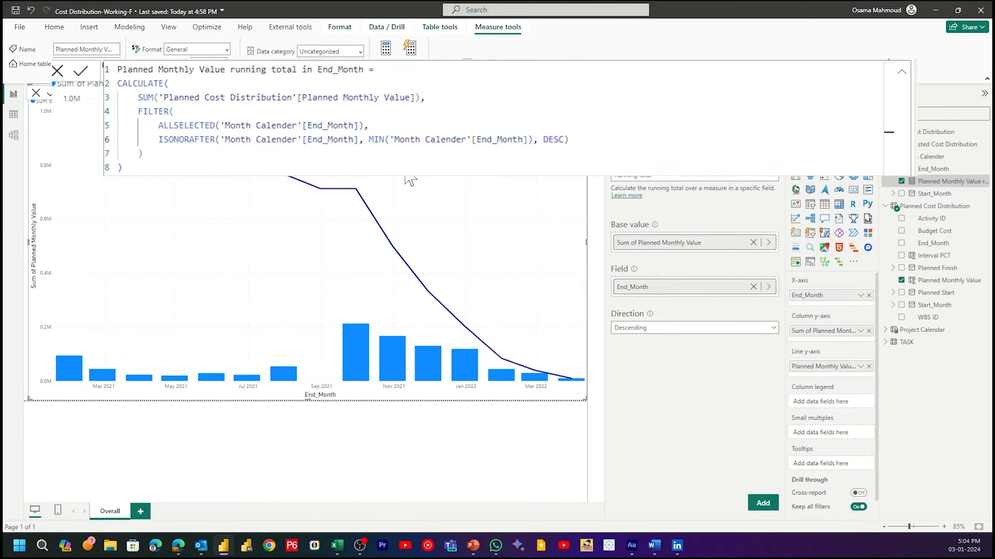
pyautogui.press('Return')
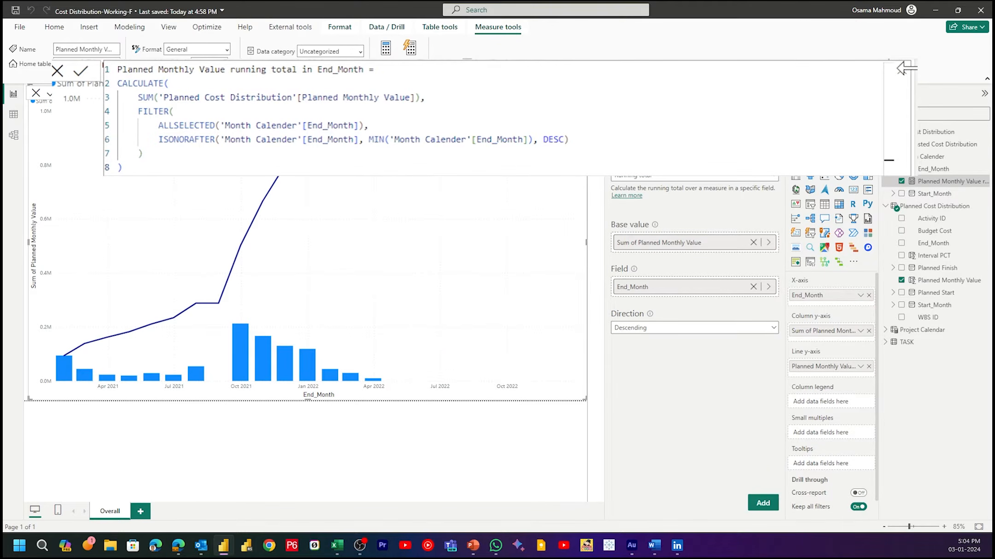
pyautogui.click(903, 69)
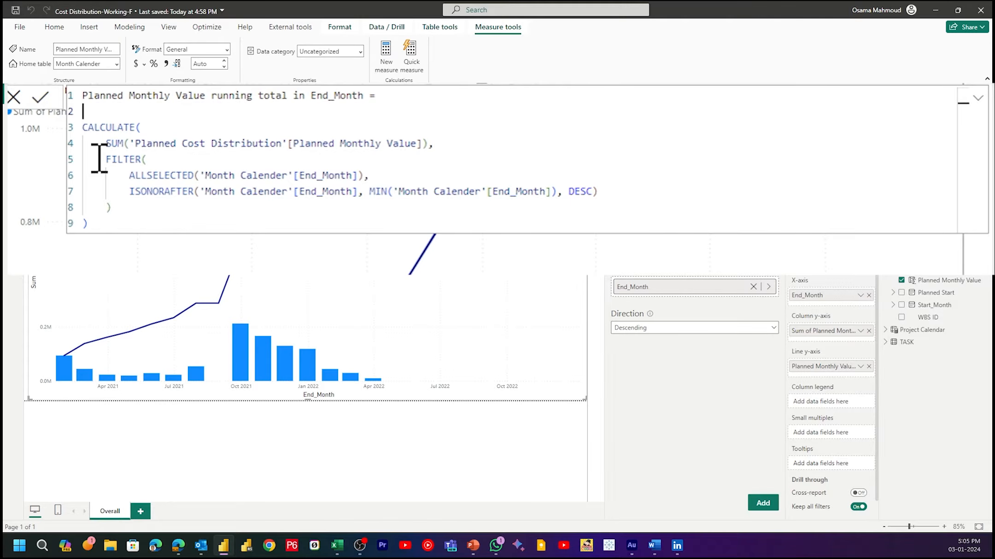
# Insert the condition if(Max('Planned Cost Distribution'[End_Month])<>Blank(), before CALCULATE in the running total formula
pyautogui.write('if')
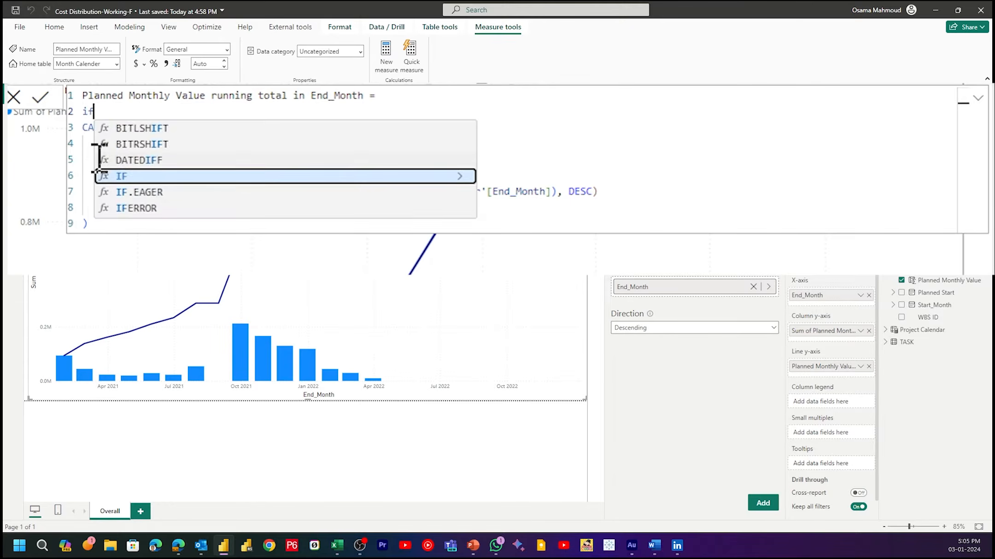
pyautogui.write('(Max(')
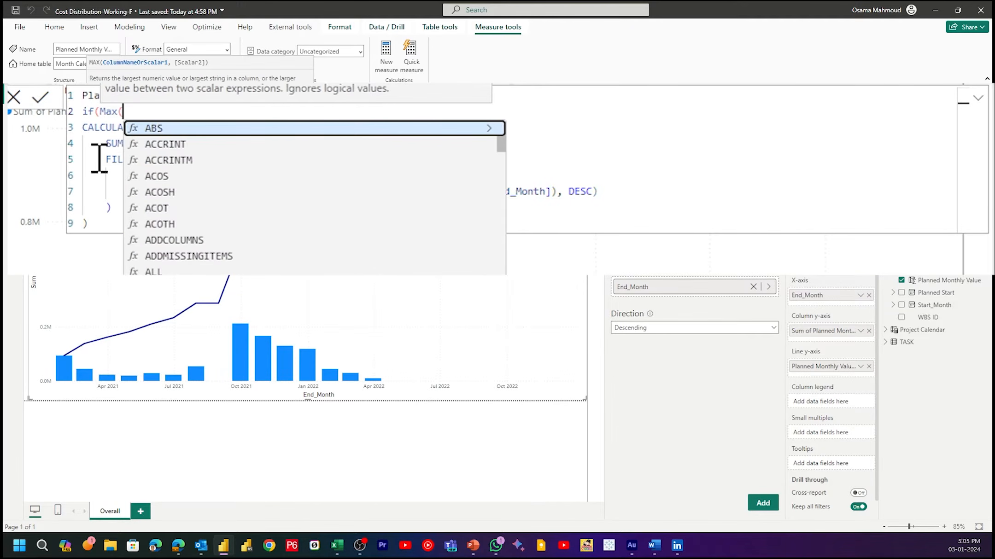
pyautogui.write('End')
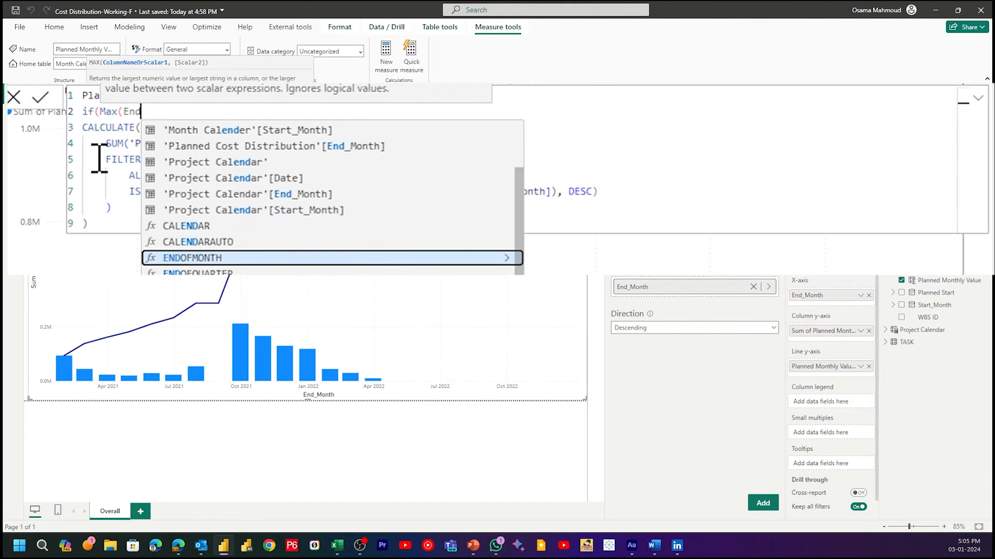
pyautogui.press('Up')
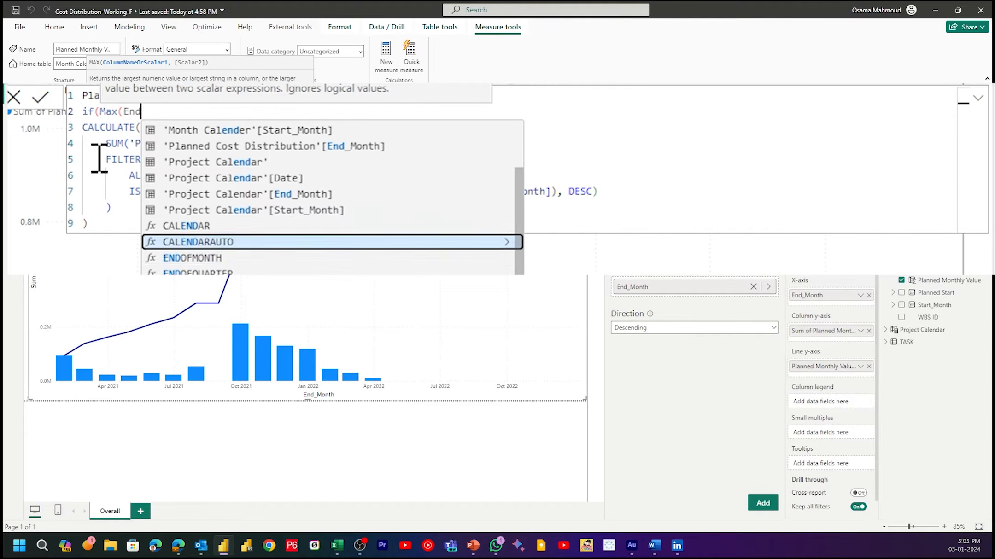
pyautogui.press('Down')
pyautogui.press('Down')
pyautogui.press('Up')
pyautogui.press('Up')
pyautogui.press('Up')
pyautogui.press('Up')
pyautogui.press('Up')
pyautogui.press('Up')
pyautogui.press('Up')
pyautogui.press('Up')
pyautogui.press('Up')
pyautogui.press('Down')
pyautogui.press('Tab')
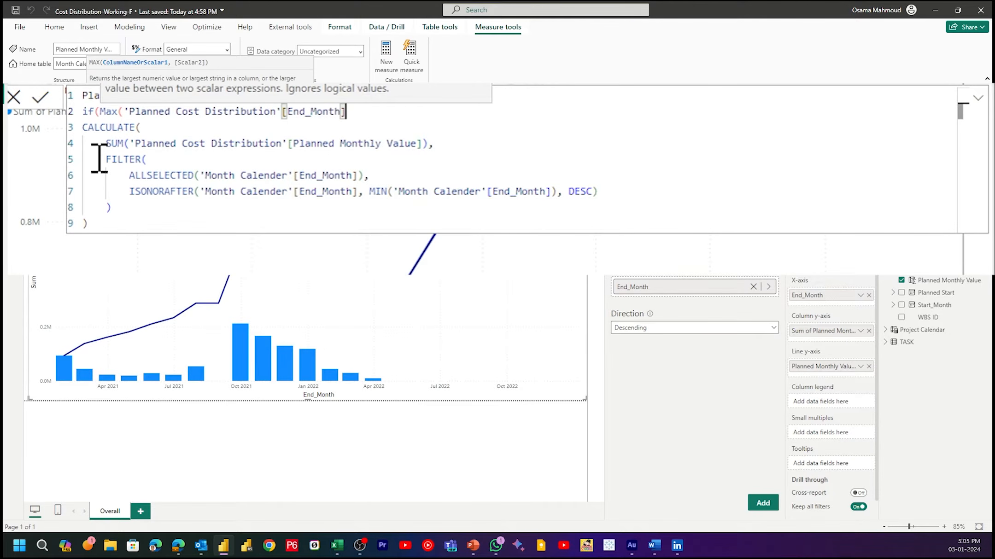
pyautogui.write(')<>Bl')
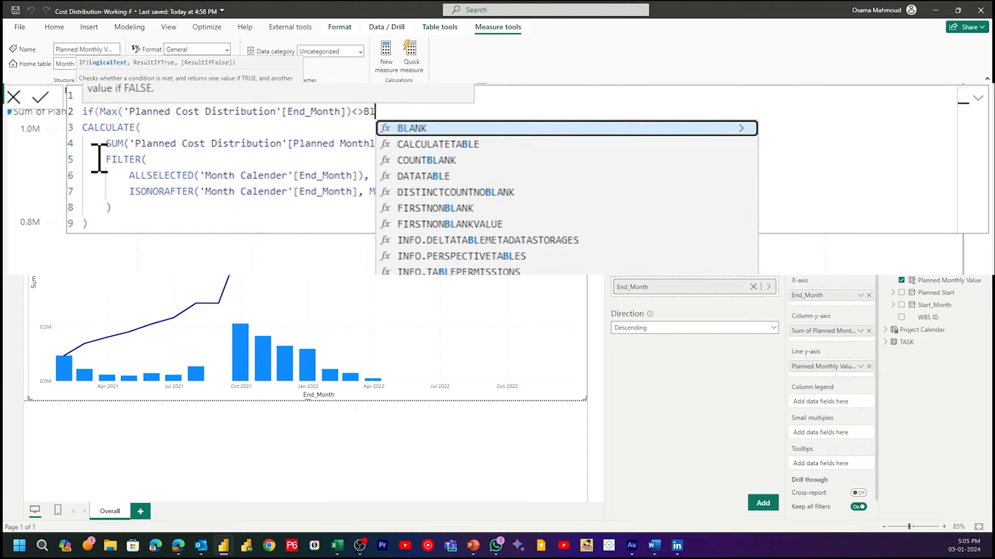
pyautogui.write('ank(),')
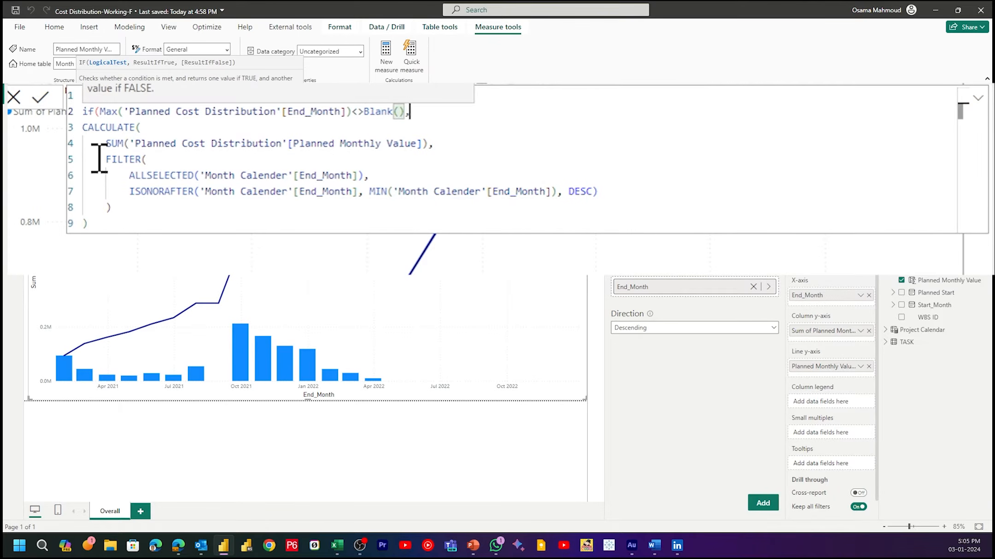
# Indent the CALCULATE block in the planned running total formula, add Blank() as the false result, close the IF and commit it
pyautogui.moveTo(82, 127); pyautogui.dragTo(105, 231)
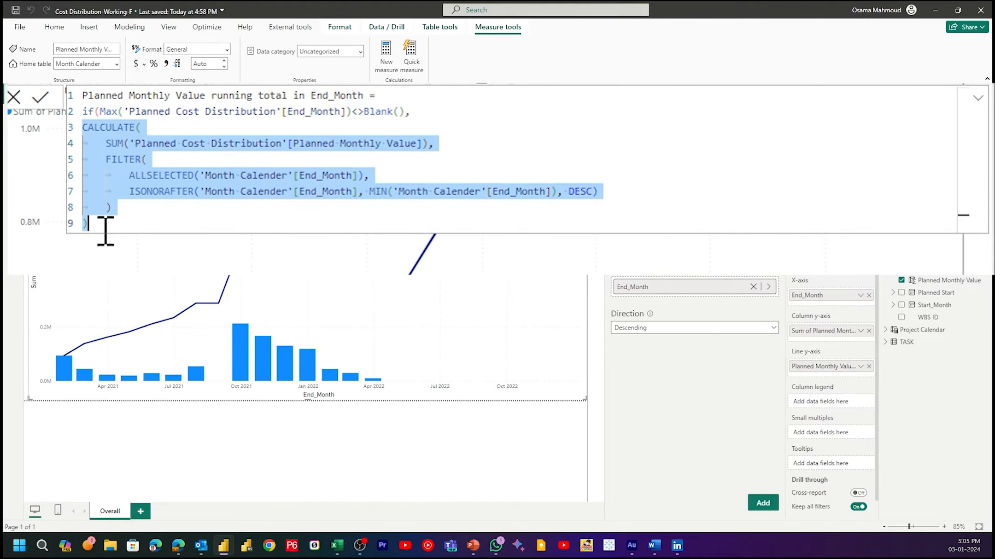
pyautogui.press('Tab')
pyautogui.click(132, 226)
pyautogui.write(',')
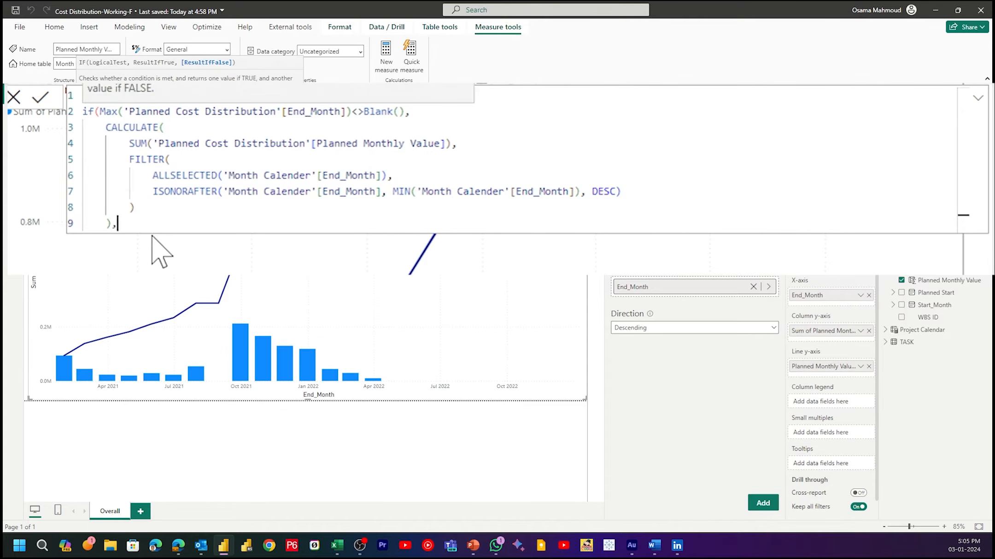
pyautogui.press('Return')
pyautogui.write('Blank()')
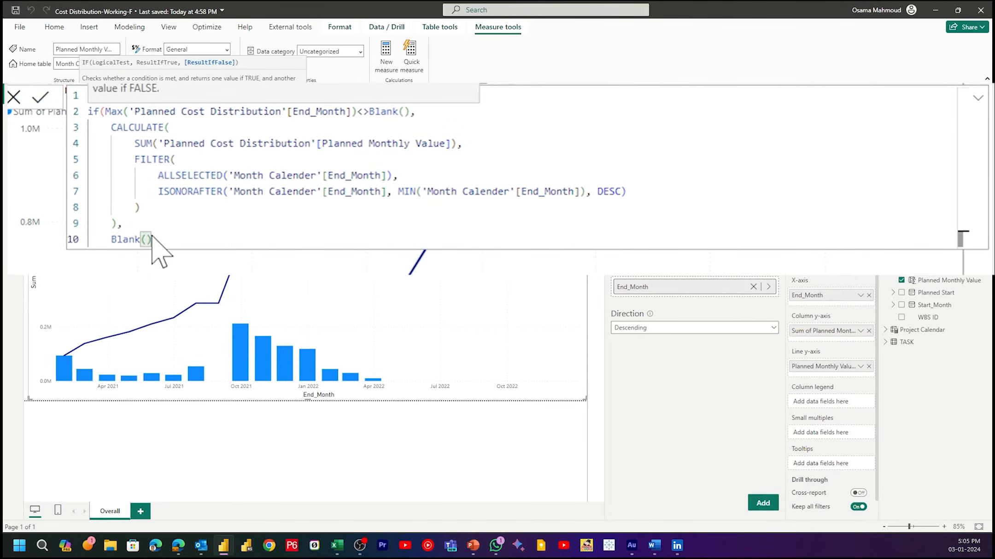
pyautogui.press('Return')
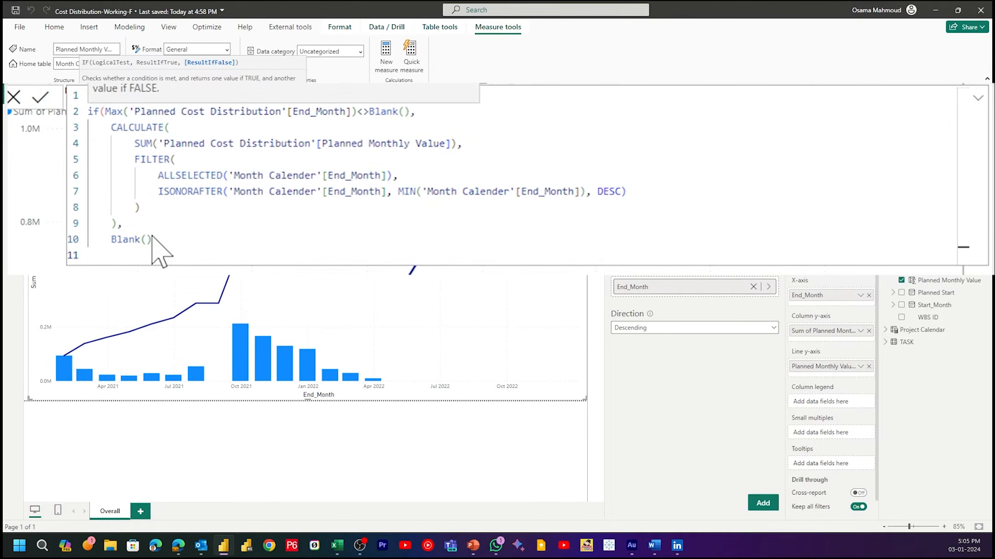
pyautogui.write(')')
pyautogui.press('Return')
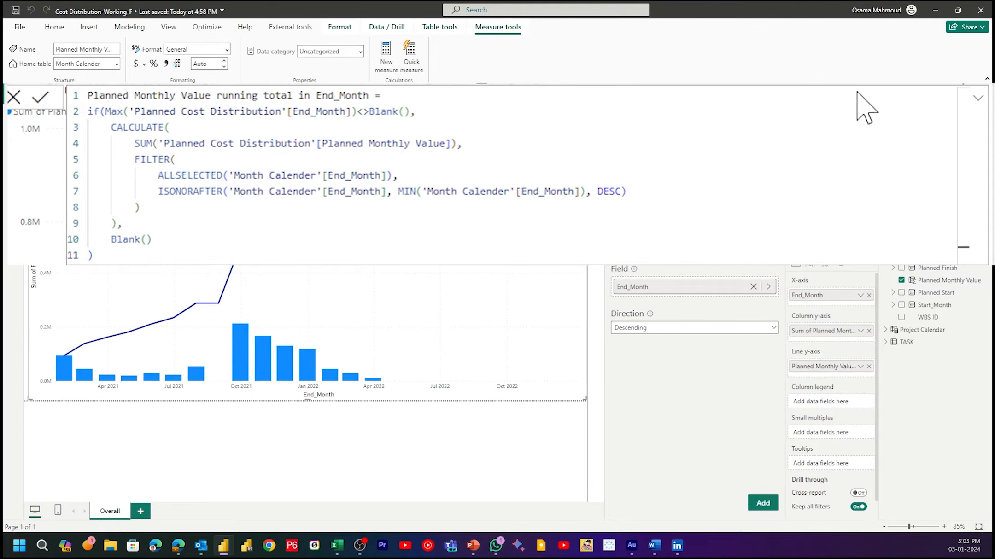
pyautogui.click(977, 98)
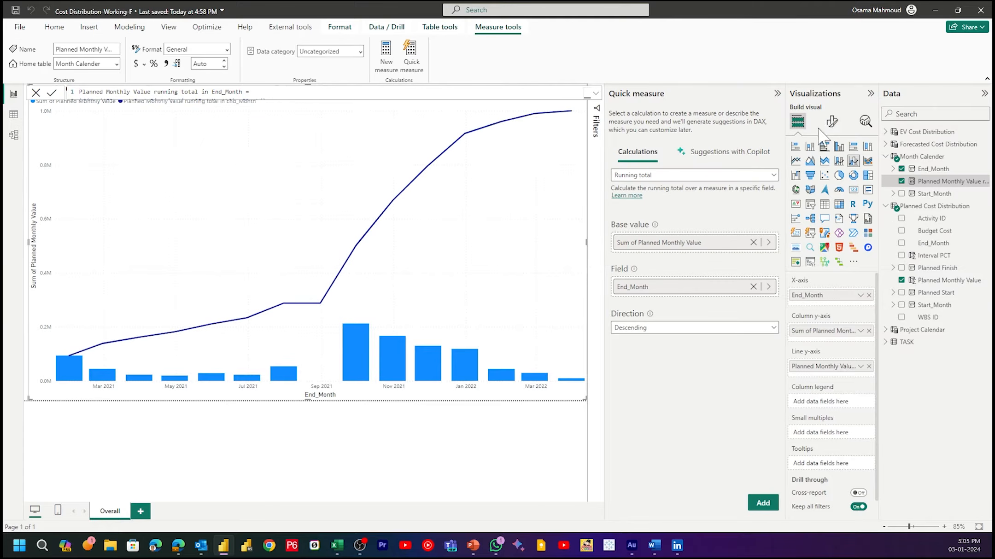
# Turn on the values of the chart's secondary y-axis
pyautogui.click(832, 121)
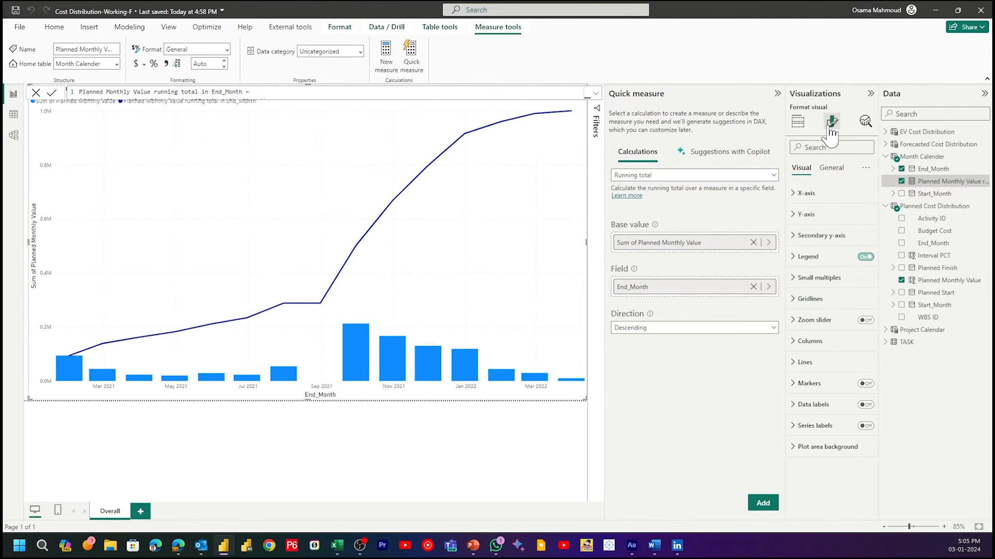
pyautogui.click(820, 235)
pyautogui.click(862, 367)
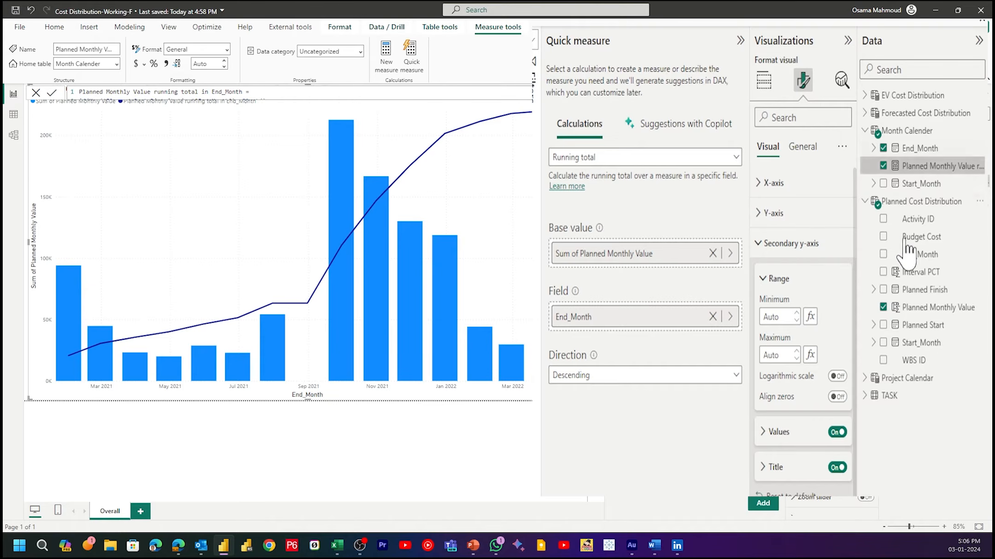
# Add Earned Value Monthly from the EV Cost Distribution table to the chart's column y-axis
pyautogui.click(866, 203)
pyautogui.click(865, 95)
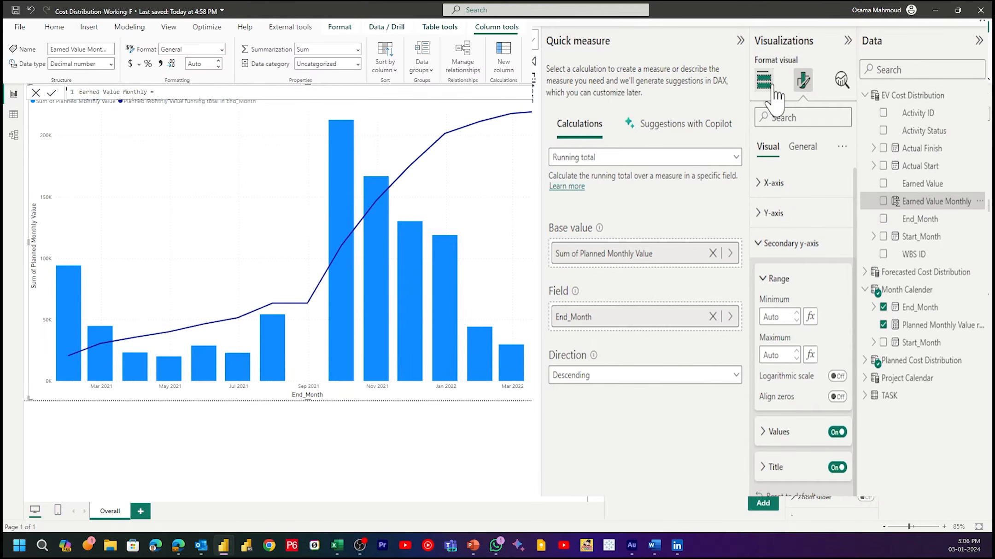
pyautogui.click(903, 202)
pyautogui.moveTo(889, 202); pyautogui.dragTo(789, 391)
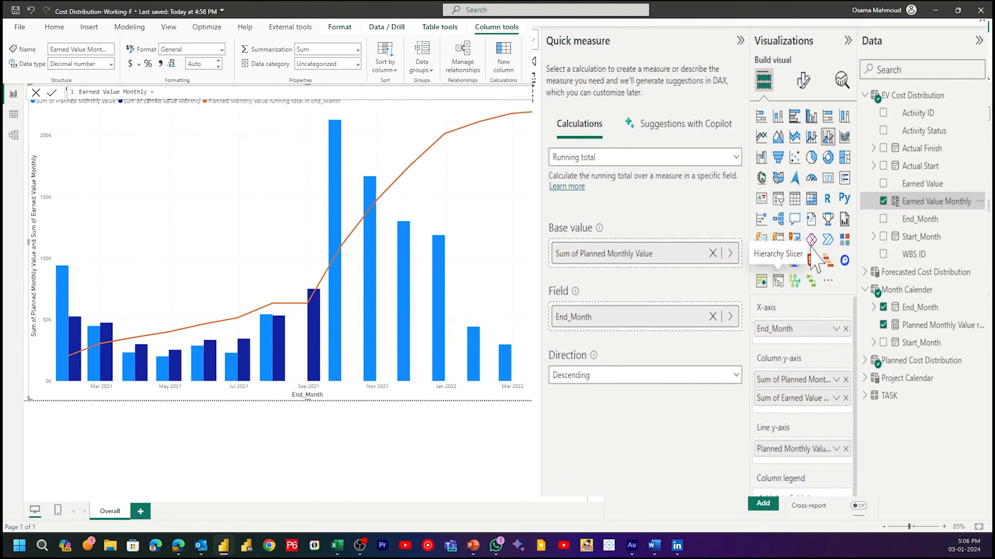
# Create a running total quick measure of Earned Value Monthly over End_Month in Month Calender, direction Descending, and plot it on the line y-axis
pyautogui.click(907, 290)
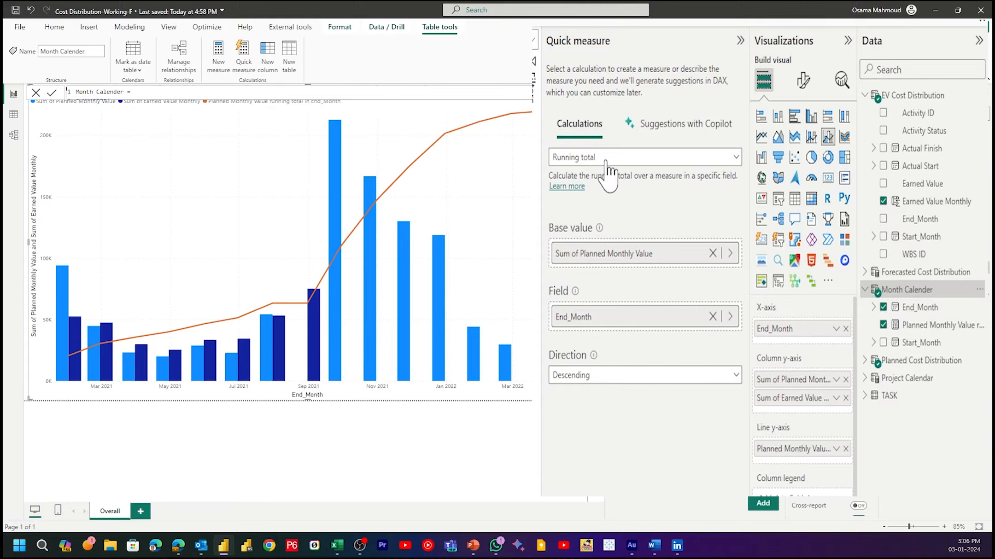
pyautogui.click(713, 253)
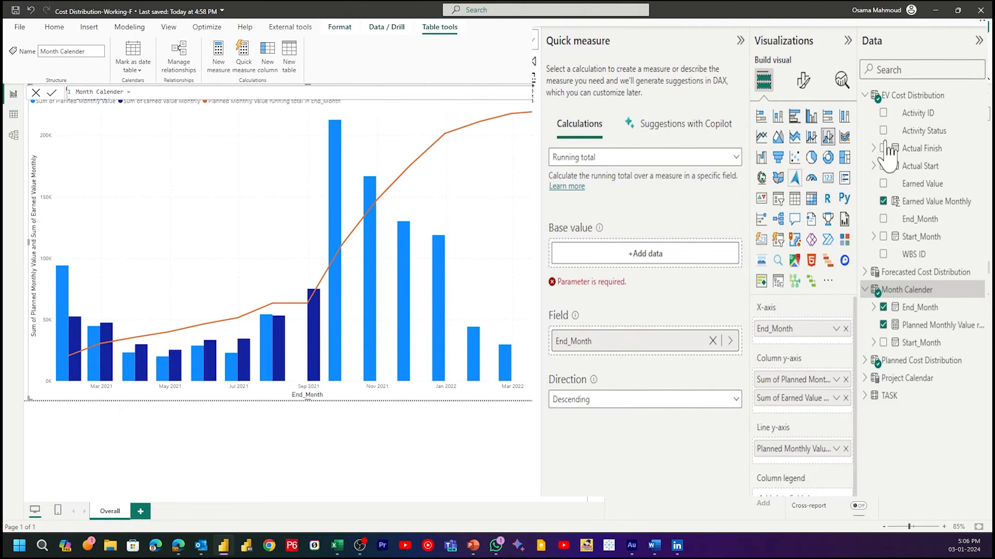
pyautogui.moveTo(929, 201); pyautogui.dragTo(664, 254)
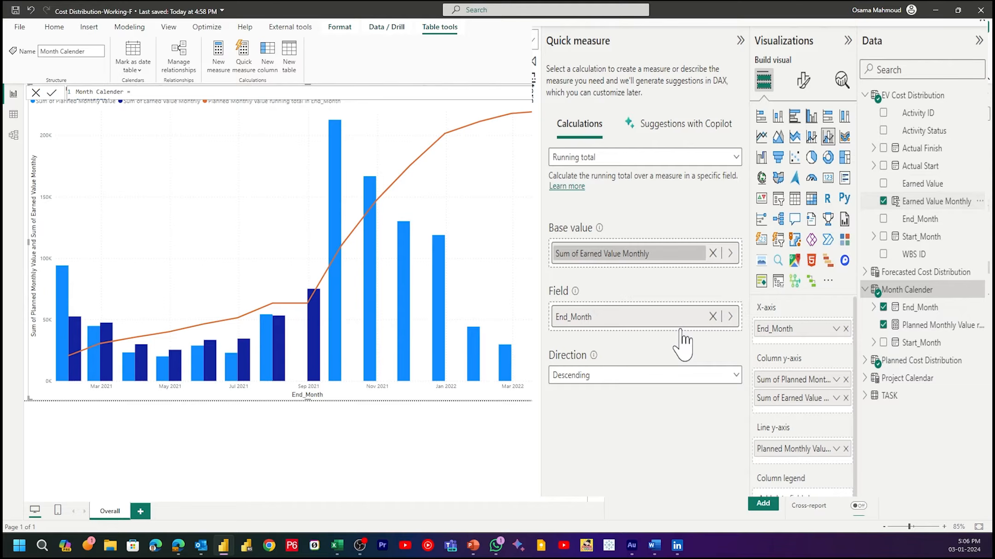
pyautogui.click(763, 503)
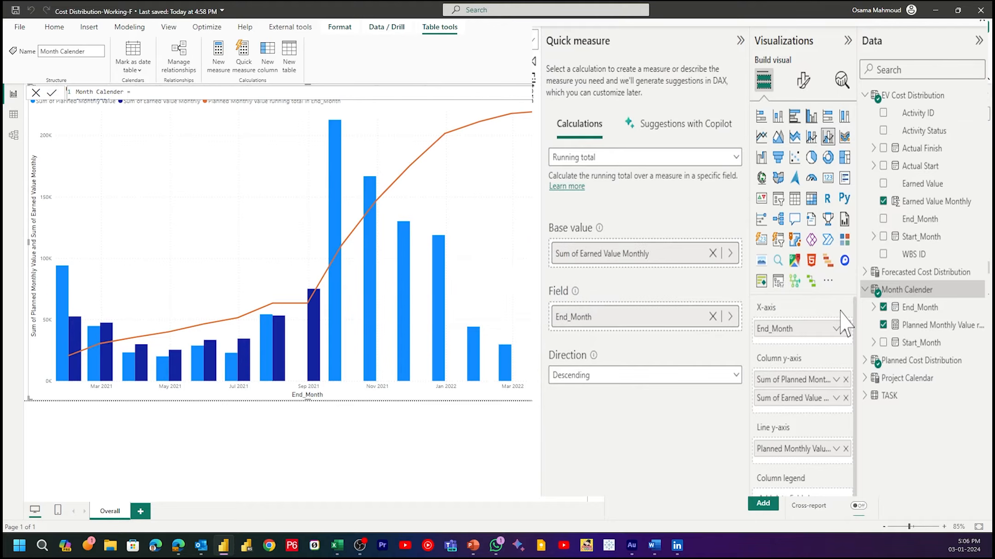
pyautogui.moveTo(878, 307); pyautogui.dragTo(801, 466)
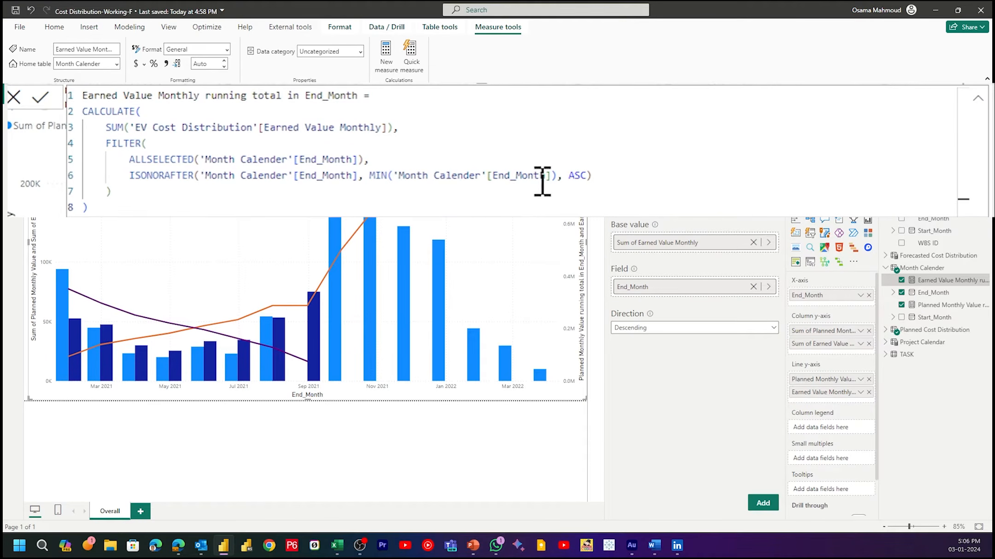
# Change the sort argument of ISONORAFTER to DESC in the Earned Value Monthly running total formula and commit it
pyautogui.doubleClick(577, 175)
pyautogui.write('DESC')
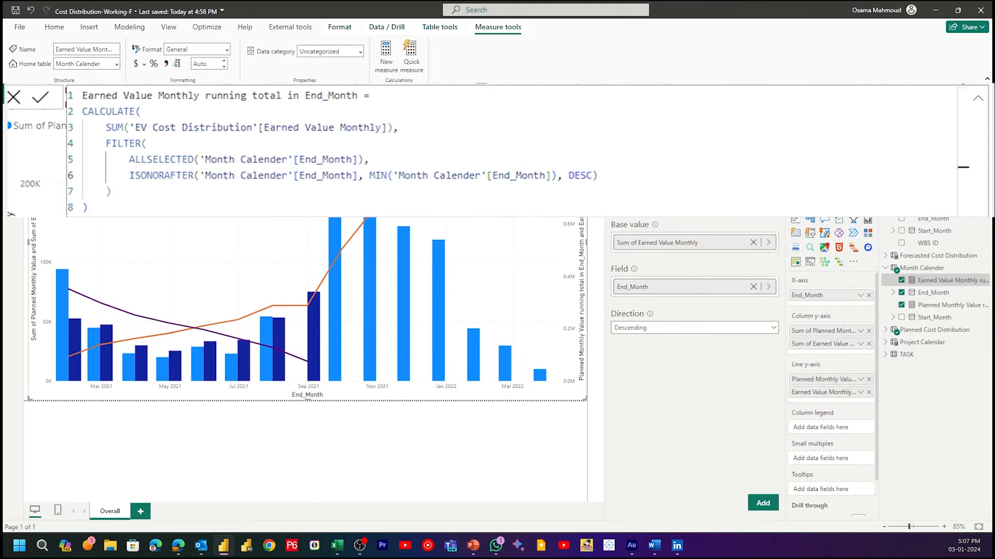
pyautogui.press('Return')
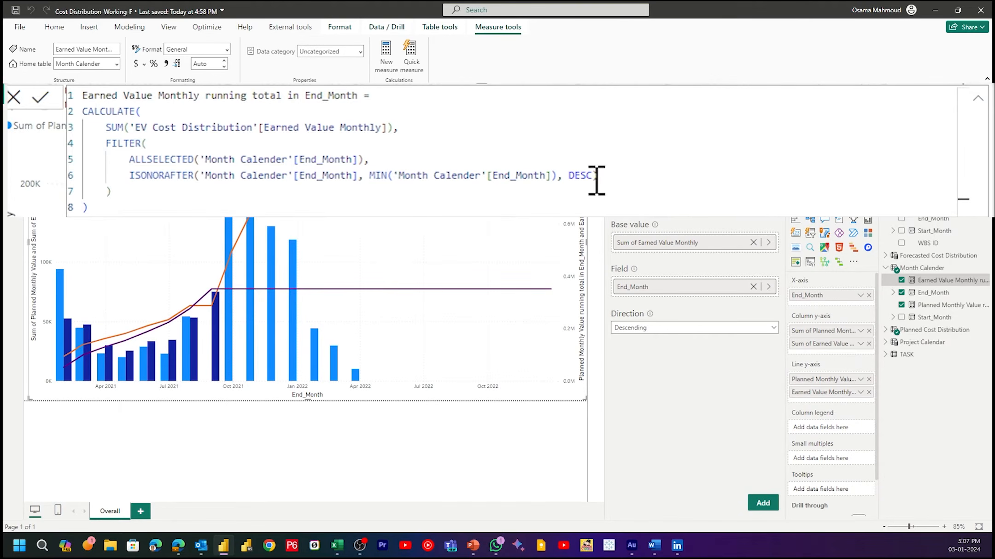
pyautogui.click(978, 99)
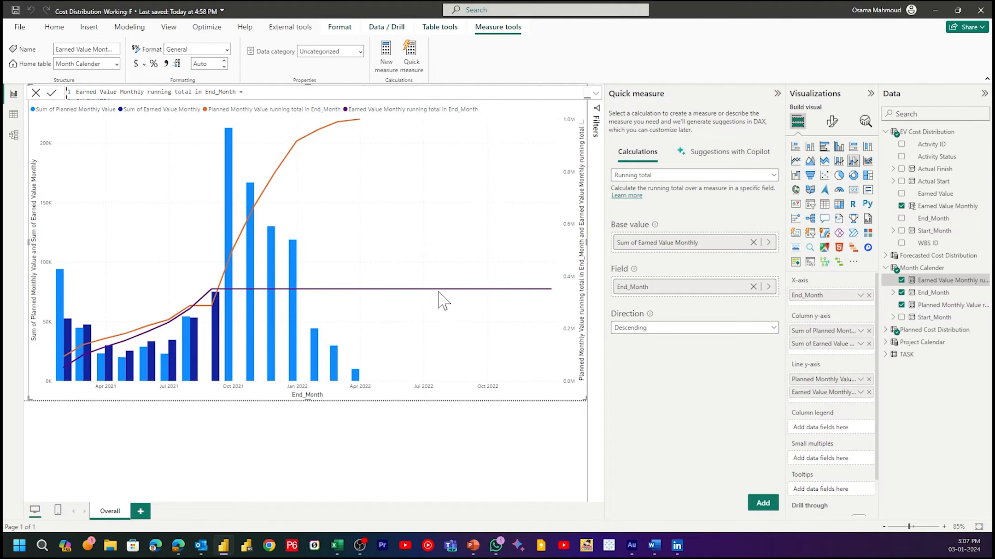
# Reopen the earned value running total formula, insert an empty line above CALCULATE and indent the whole CALCULATE block
pyautogui.click(595, 94)
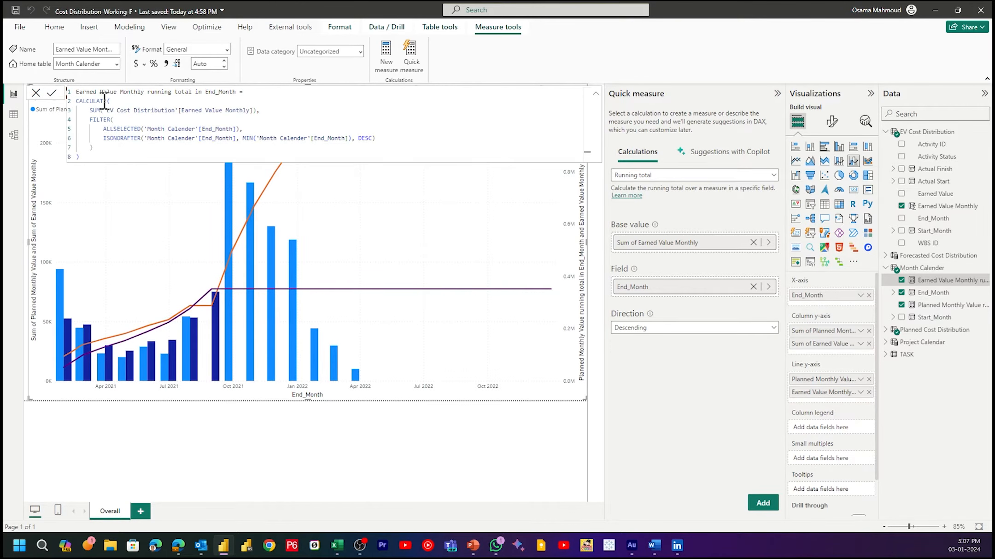
pyautogui.click(77, 101)
pyautogui.press('Return')
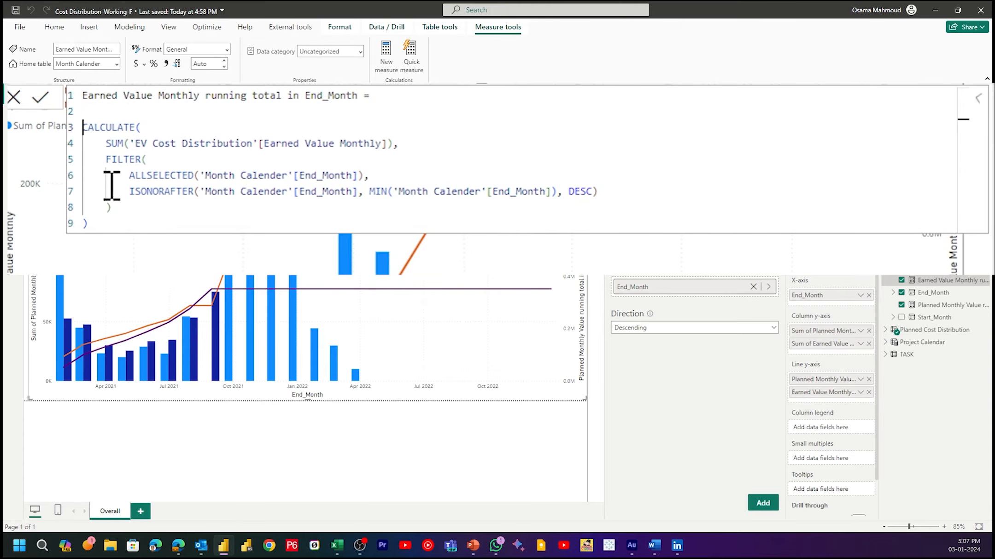
pyautogui.hotkey('shift', 'Down')
pyautogui.hotkey('shift', 'Down')
pyautogui.hotkey('shift', 'Down')
pyautogui.hotkey('shift', 'Down')
pyautogui.hotkey('shift', 'Down')
pyautogui.hotkey('shift', 'Down')
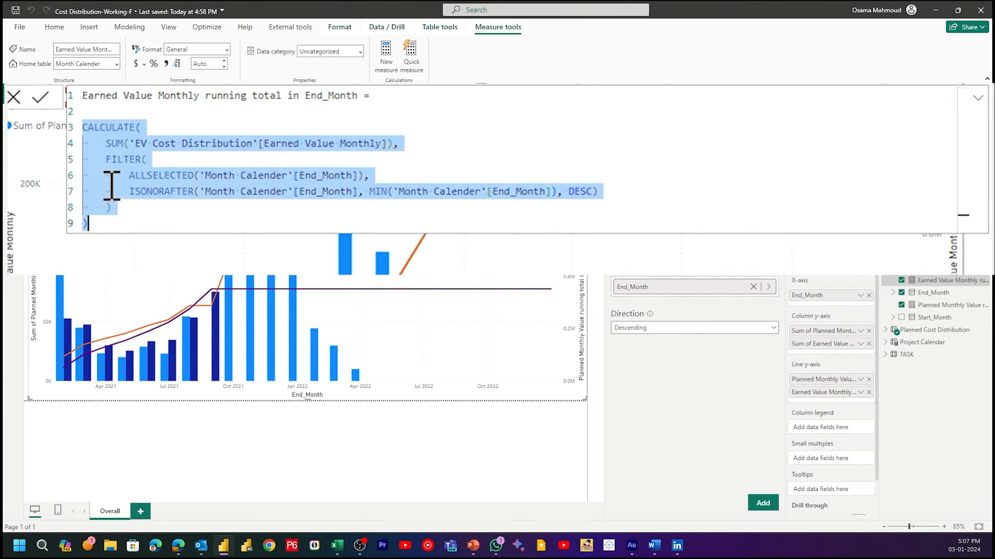
pyautogui.press('Tab')
# Insert the condition if(MAX('EV Cost Distribution'[End_Month])<>Blank(), on the empty line above CALCULATE
pyautogui.press('Left')
pyautogui.write('i')
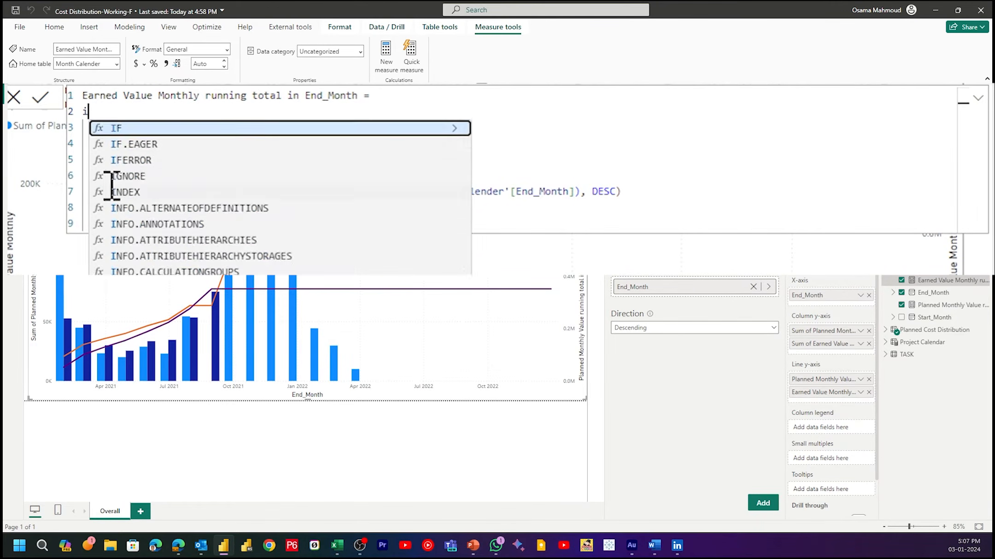
pyautogui.write("f(MAX('EV")
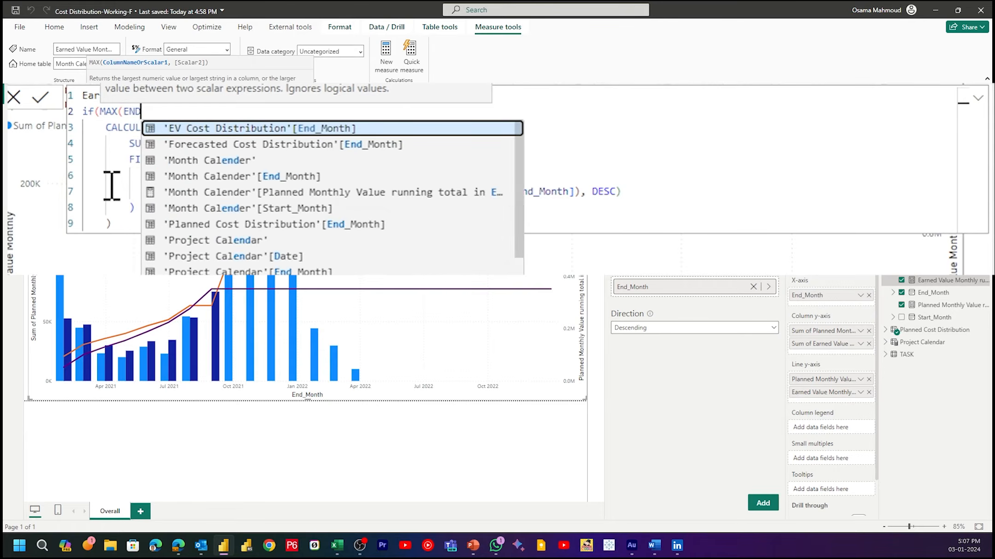
pyautogui.press('Tab')
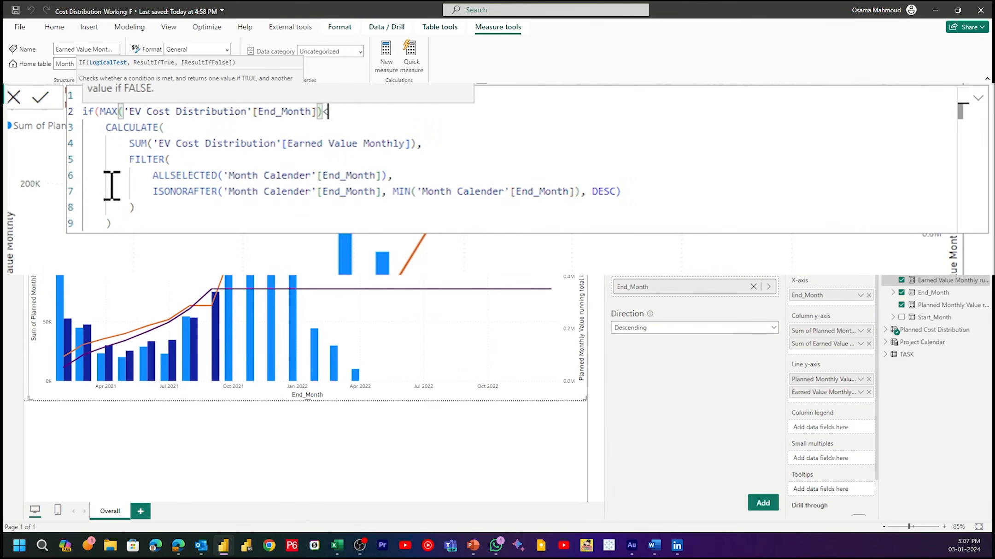
pyautogui.write('>Blank(),')
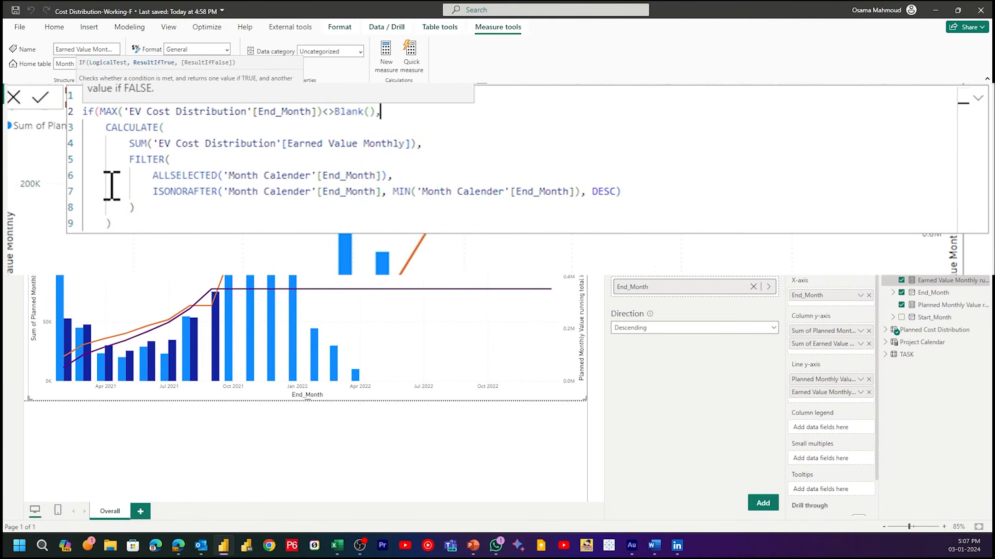
# Add Blank() as the false result after the CALCULATE block, close the IF and commit the earned value running total
pyautogui.hotkey('ctrl', 'End')
pyautogui.write(',')
pyautogui.press('Return')
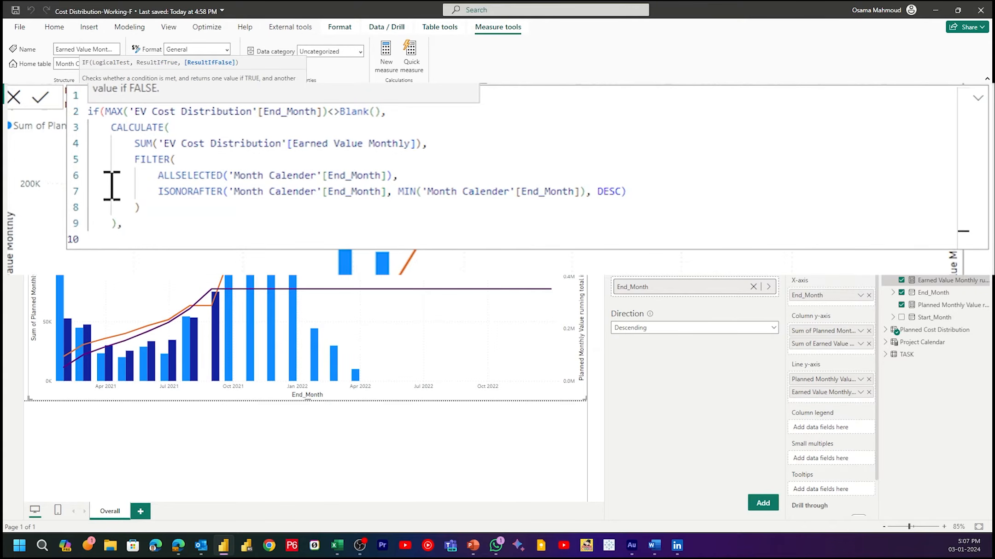
pyautogui.write('Blank()')
pyautogui.press('Return')
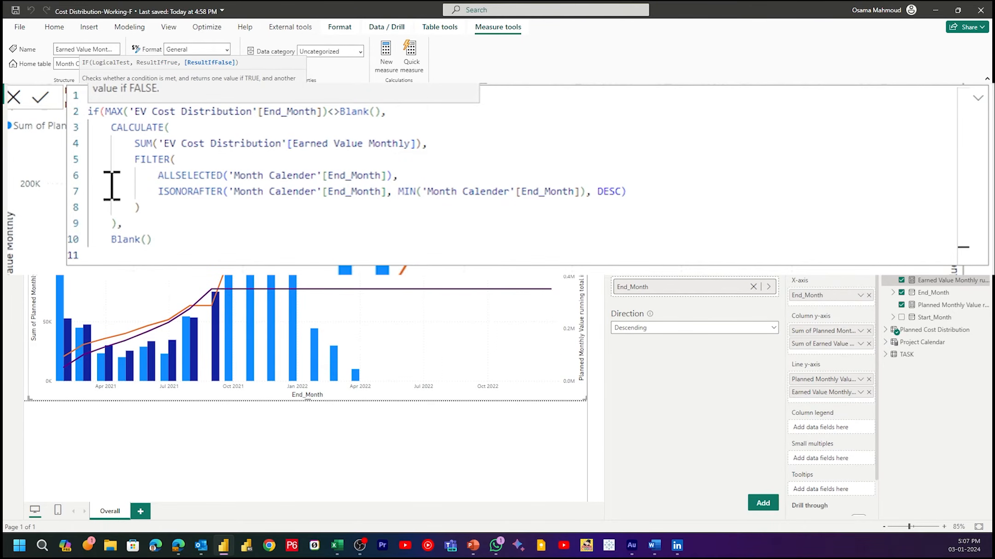
pyautogui.write(')')
pyautogui.press('Return')
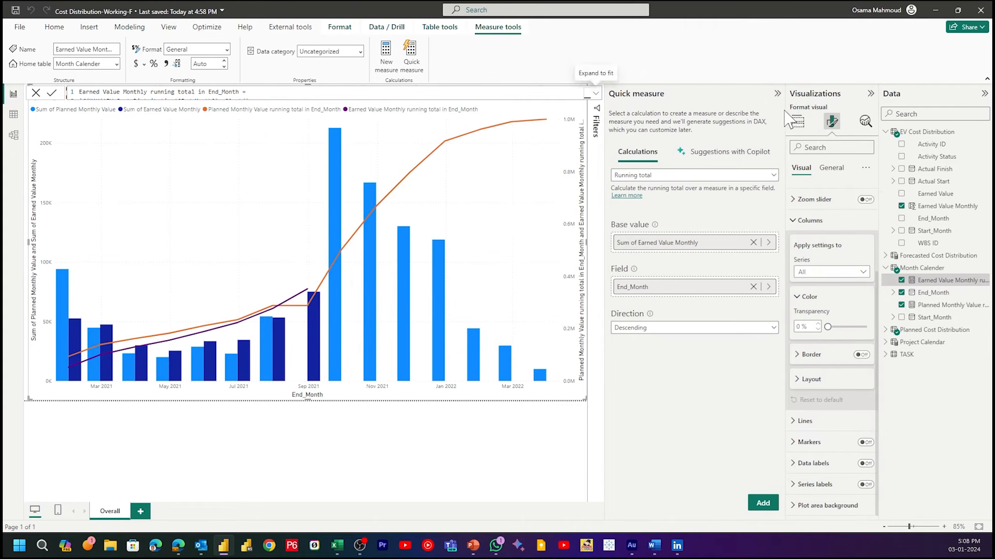
# Set the column color transparency to 66% for all series in the chart
pyautogui.click(798, 121)
pyautogui.click(832, 121)
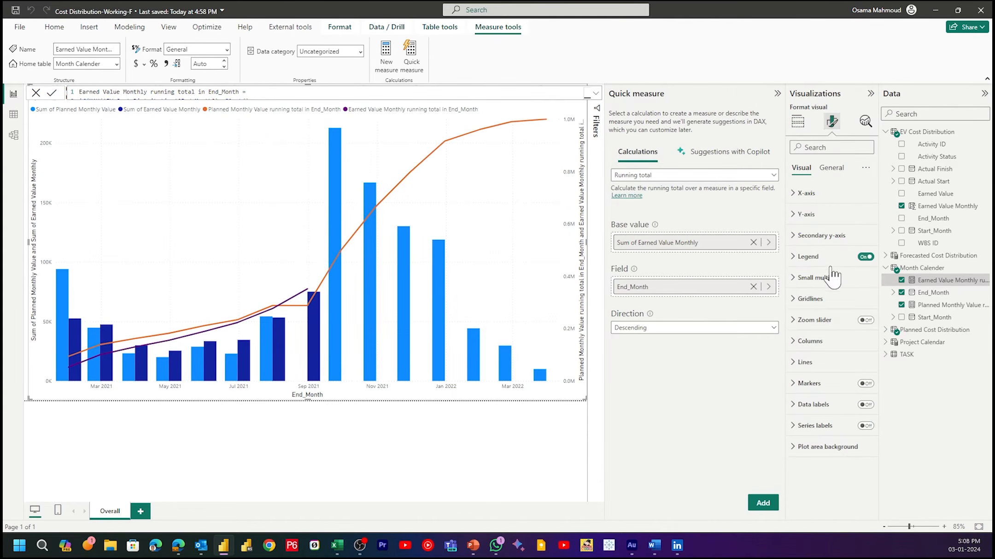
pyautogui.click(809, 341)
pyautogui.moveTo(832, 447); pyautogui.dragTo(850, 450)
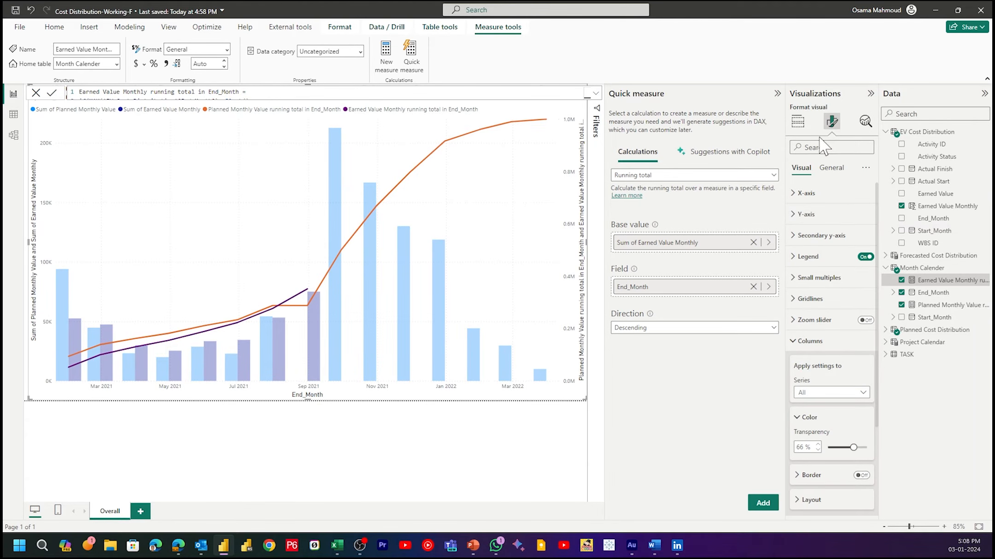
# Add Forecasted Monthly Value from the Forecasted Cost Distribution table to the chart's column y-axis
pyautogui.click(798, 121)
pyautogui.click(805, 123)
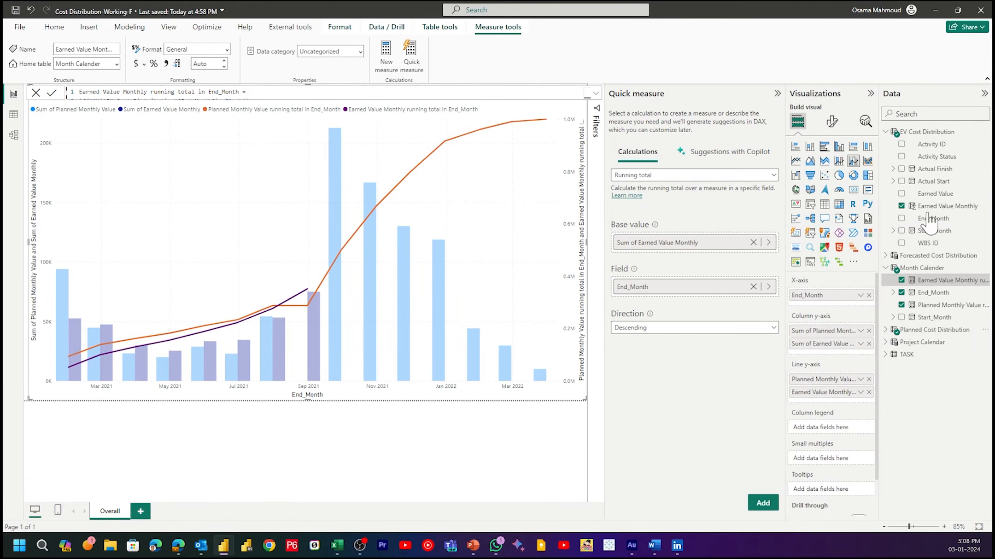
pyautogui.click(886, 132)
pyautogui.click(885, 145)
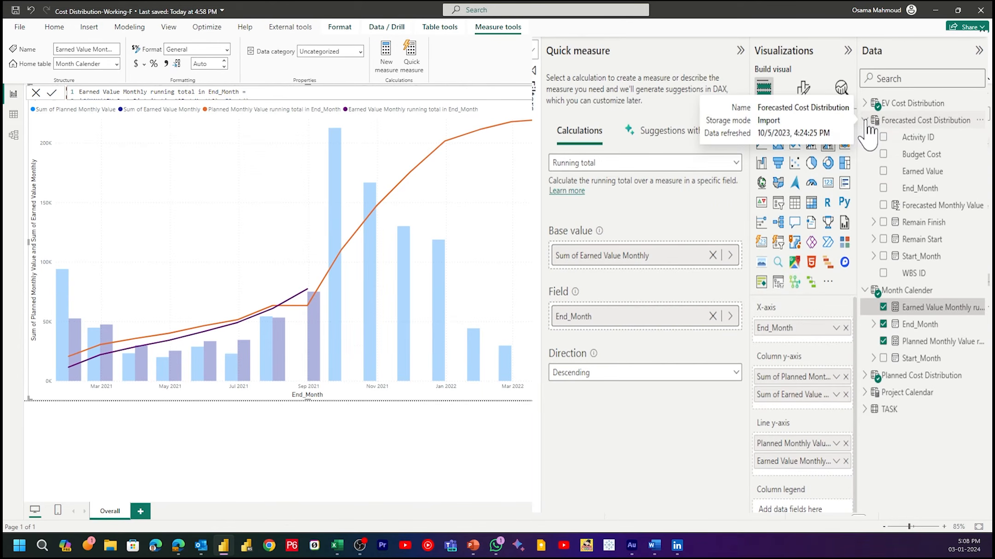
pyautogui.moveTo(923, 210); pyautogui.dragTo(812, 410)
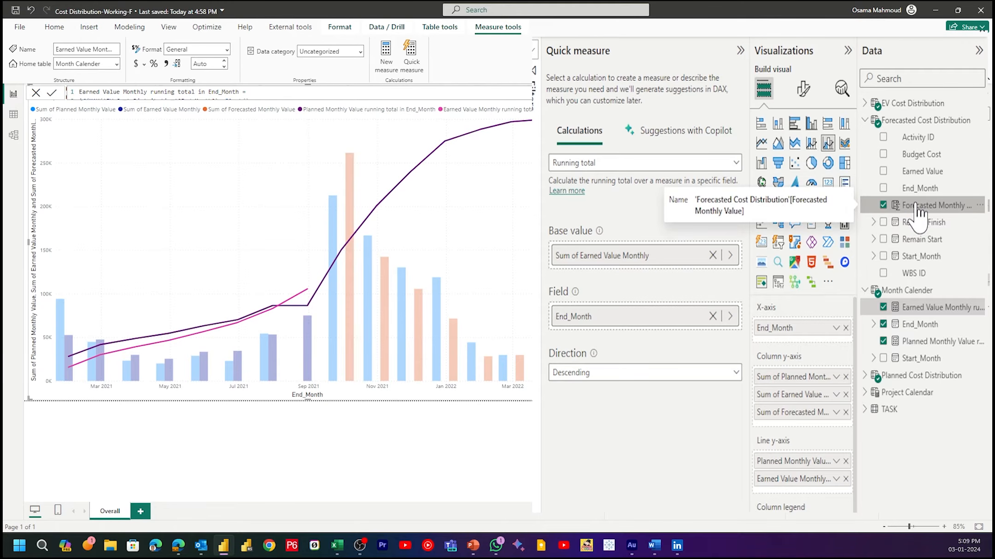
# Create a running total quick measure of Forecasted Monthly Value over End_Month and set the ISONORAFTER sort order to DESC
pyautogui.moveTo(912, 215); pyautogui.dragTo(633, 262)
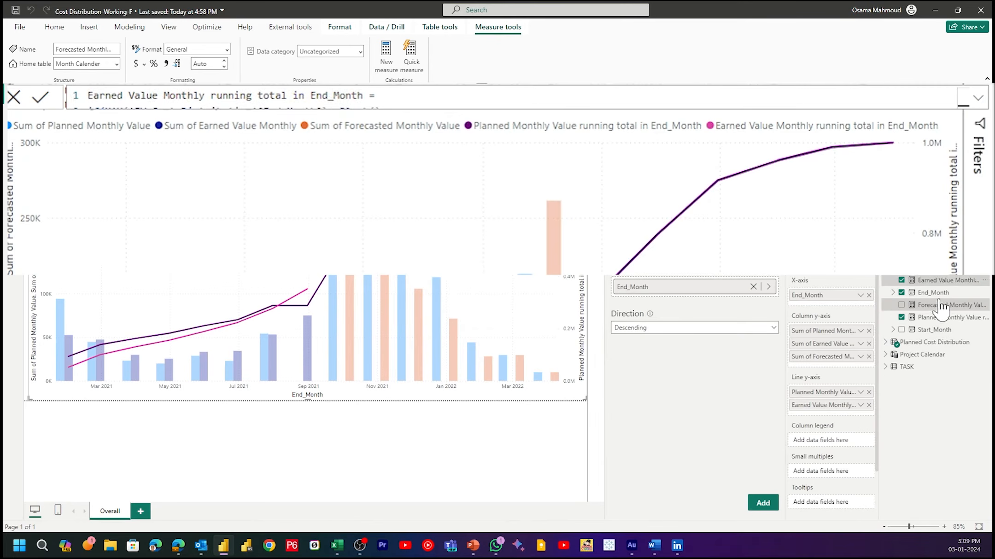
pyautogui.click(941, 305)
pyautogui.click(976, 97)
pyautogui.doubleClick(586, 175)
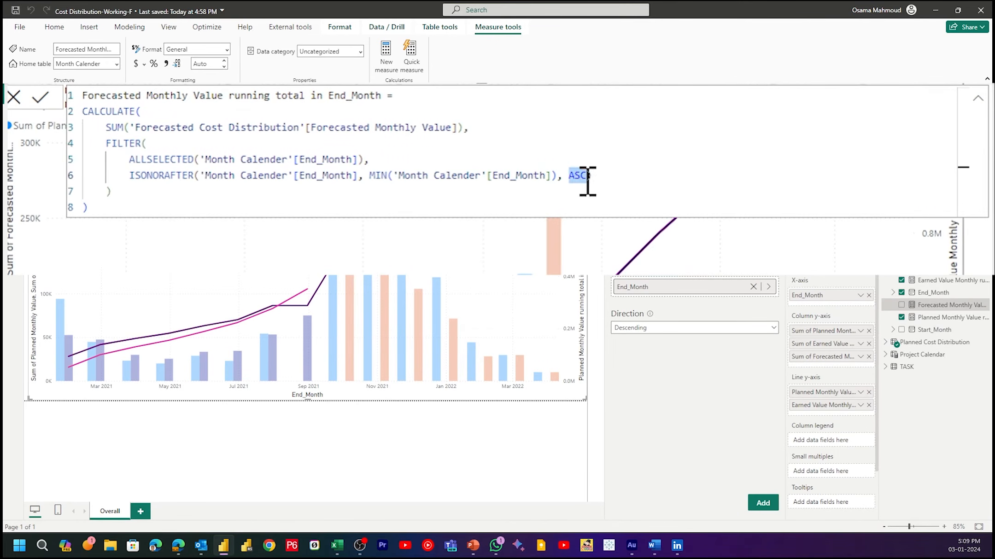
pyautogui.write('DES')
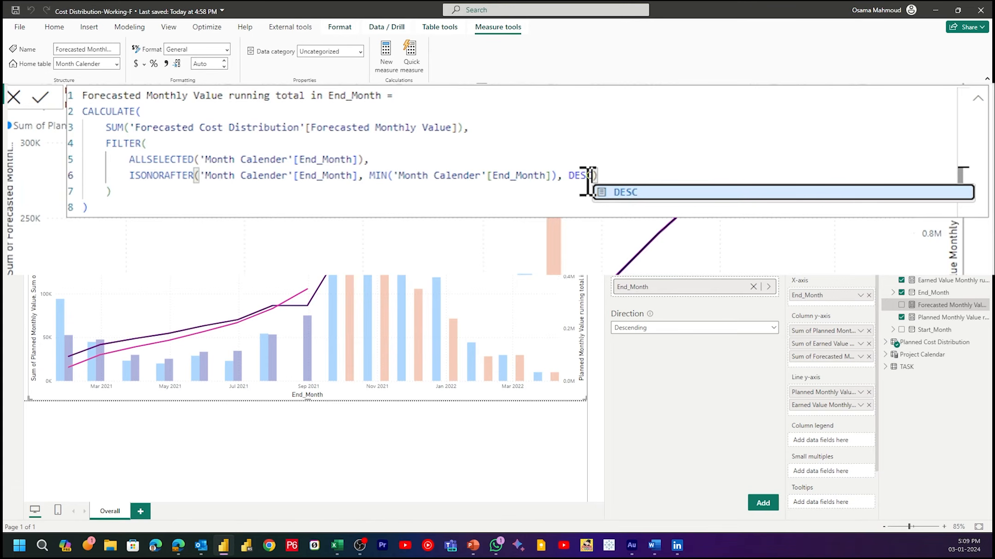
# Insert the condition if(max('Forecasted Cost Distribution'[End_Month])<>Blank(), on a new line above CALCULATE in the forecasted running total formula
pyautogui.hotkey('ctrl', 'Home')
pyautogui.press('Down')
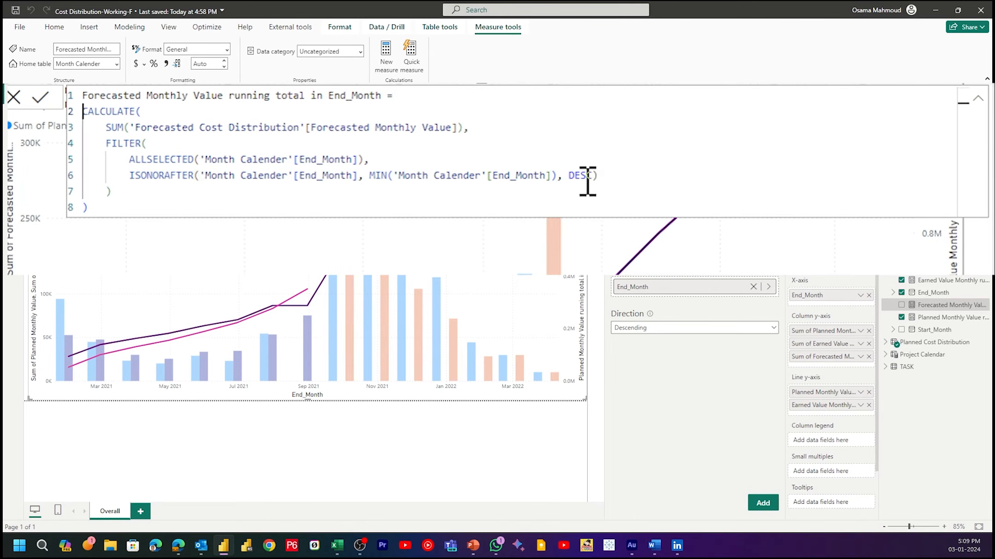
pyautogui.hotkey('shift', 'Return')
pyautogui.press('Up')
pyautogui.write('if(')
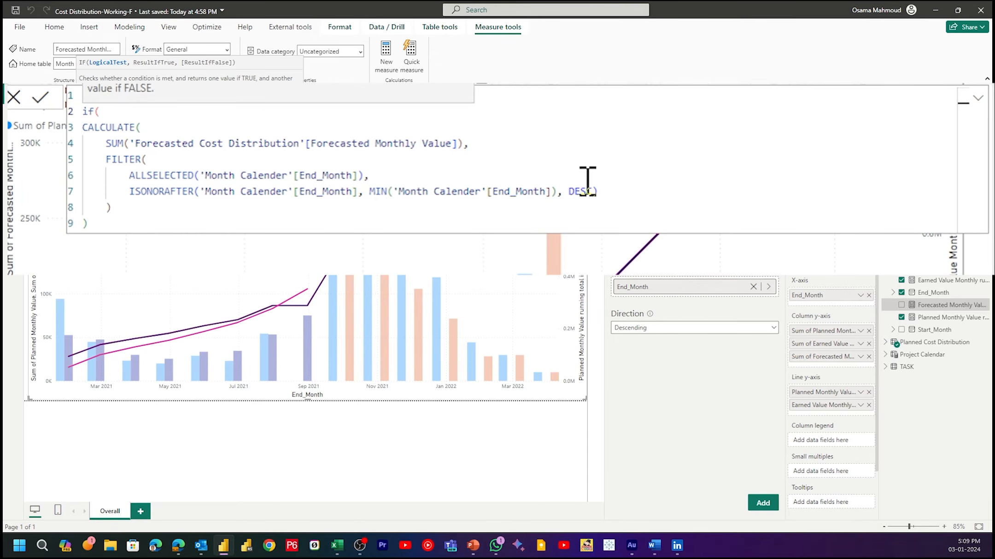
pyautogui.write('max(')
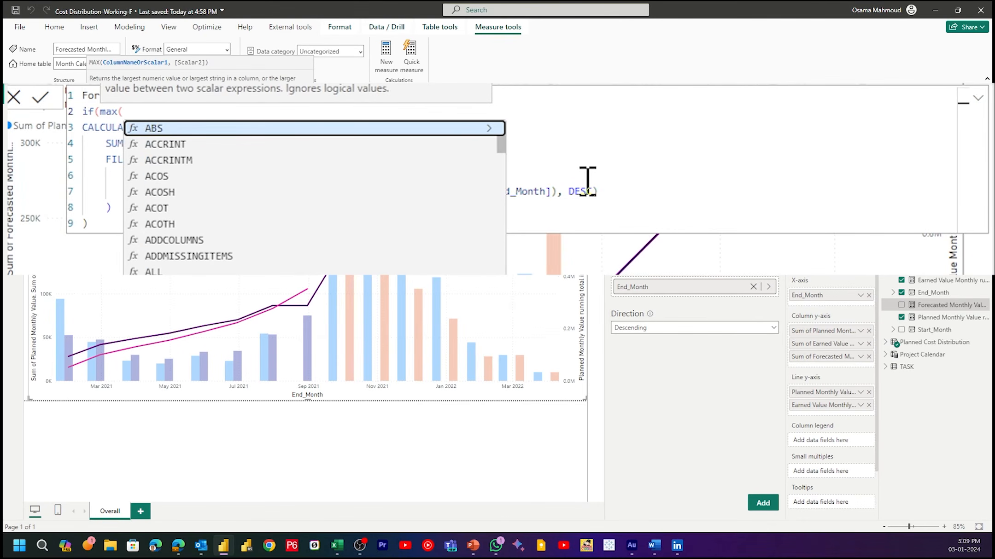
pyautogui.write('END')
pyautogui.press('Up')
pyautogui.press('Up')
pyautogui.press('Up')
pyautogui.press('Up')
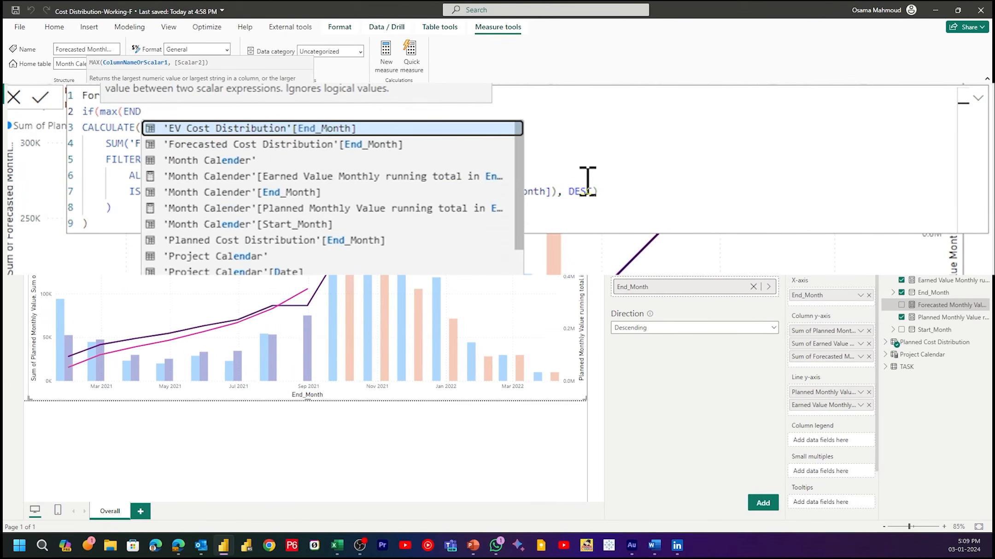
pyautogui.press('Down')
pyautogui.press('Tab')
pyautogui.write(')')
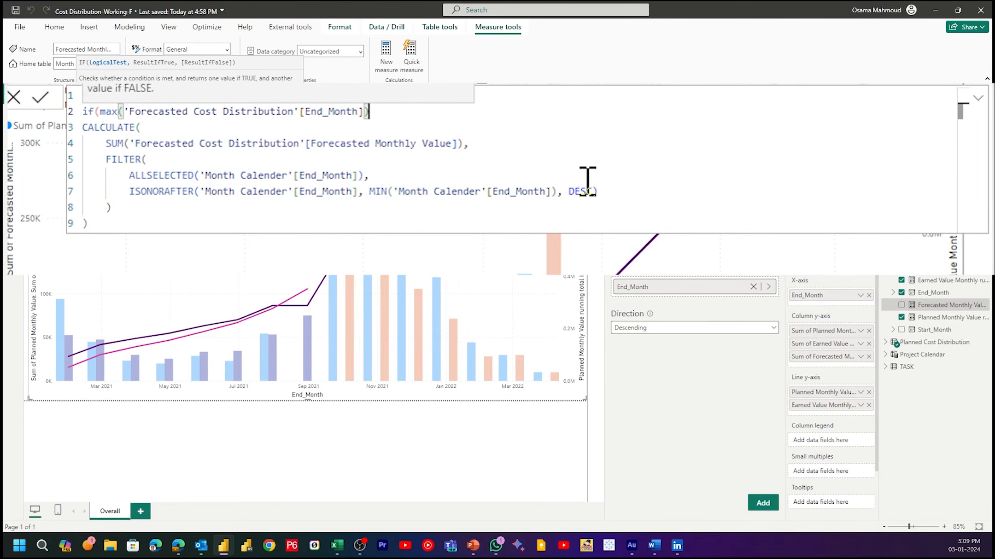
pyautogui.write('<>Blank(),')
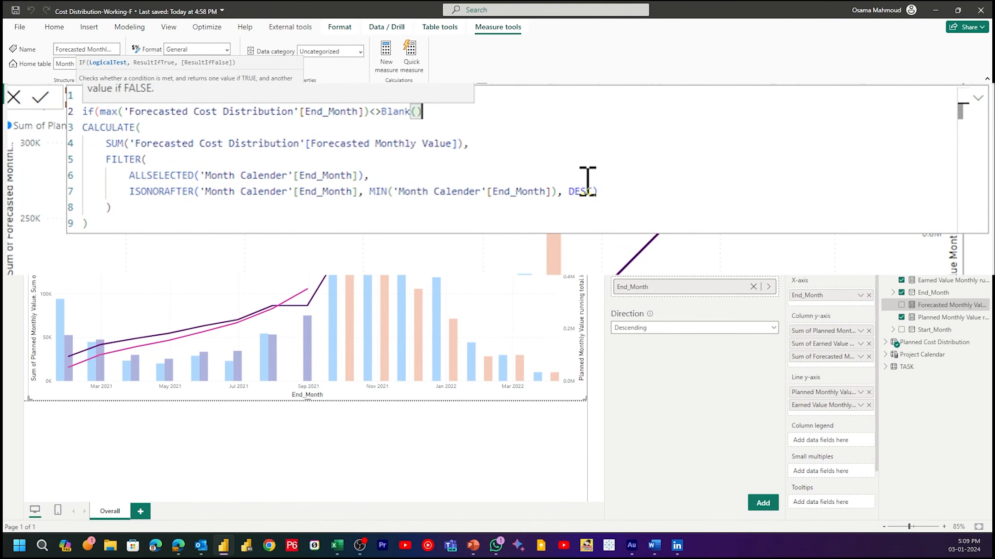
# Indent the whole CALCULATE block one level inside the IF
pyautogui.press('Down')
pyautogui.press('Home')
pyautogui.hotkey('shift', 'Down')
pyautogui.hotkey('shift', 'Down')
pyautogui.hotkey('shift', 'Down')
pyautogui.hotkey('shift', 'Down')
pyautogui.hotkey('shift', 'Down')
pyautogui.hotkey('shift', 'Down')
pyautogui.press('Tab')
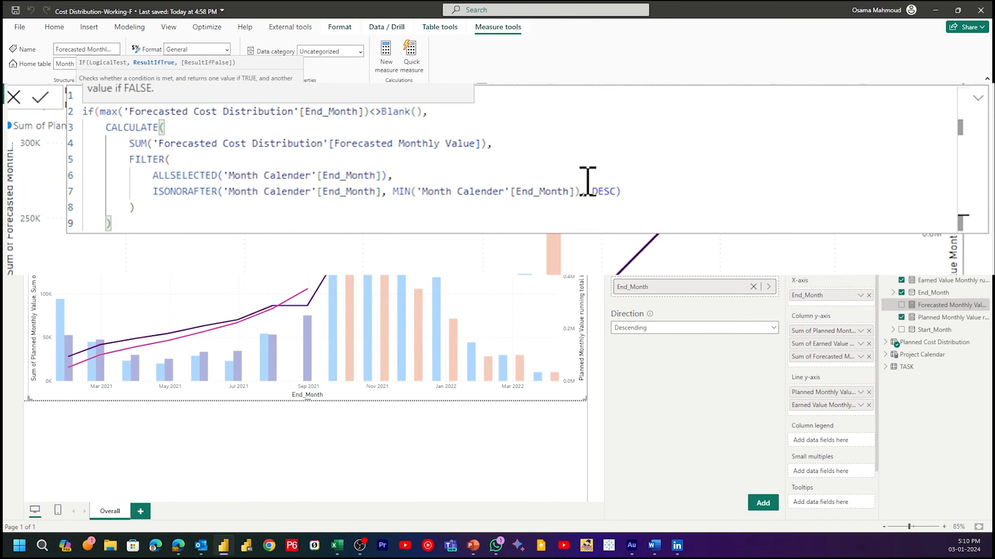
# Add Blank() as the false result after the CALCULATE block and close the IF of the forecasted running total
pyautogui.press('End')
pyautogui.write(',')
pyautogui.press('Return')
pyautogui.write('Blank()')
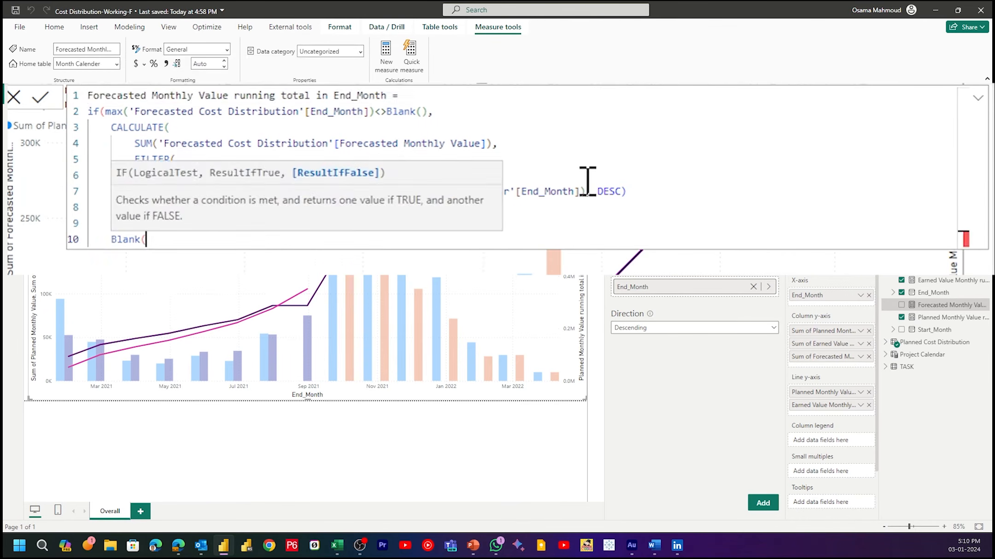
pyautogui.press('Return')
pyautogui.write(')')
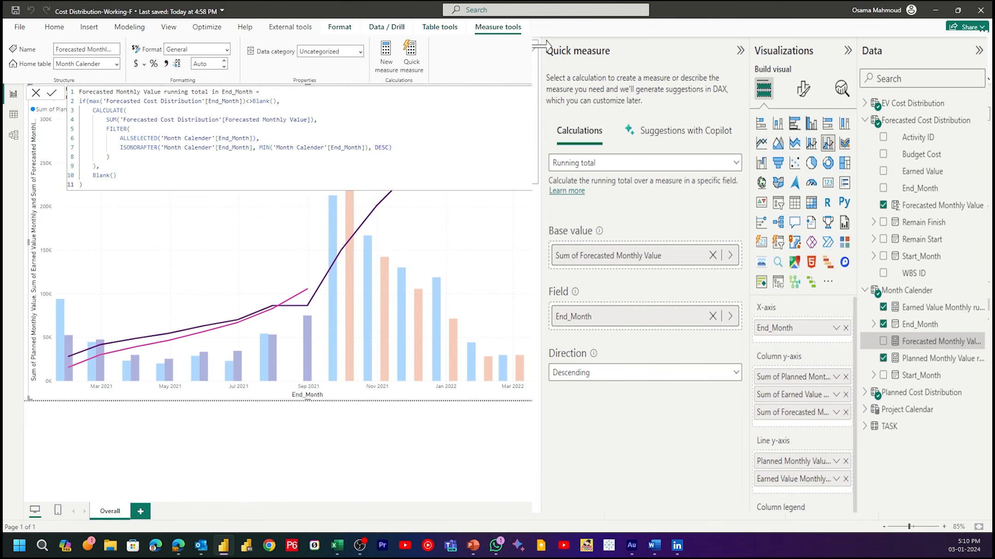
# Add the Forecasted Monthly Value running total measure to the chart's line y-axis and collapse the formula editor
pyautogui.moveTo(857, 338); pyautogui.dragTo(813, 496)
pyautogui.click(535, 50)
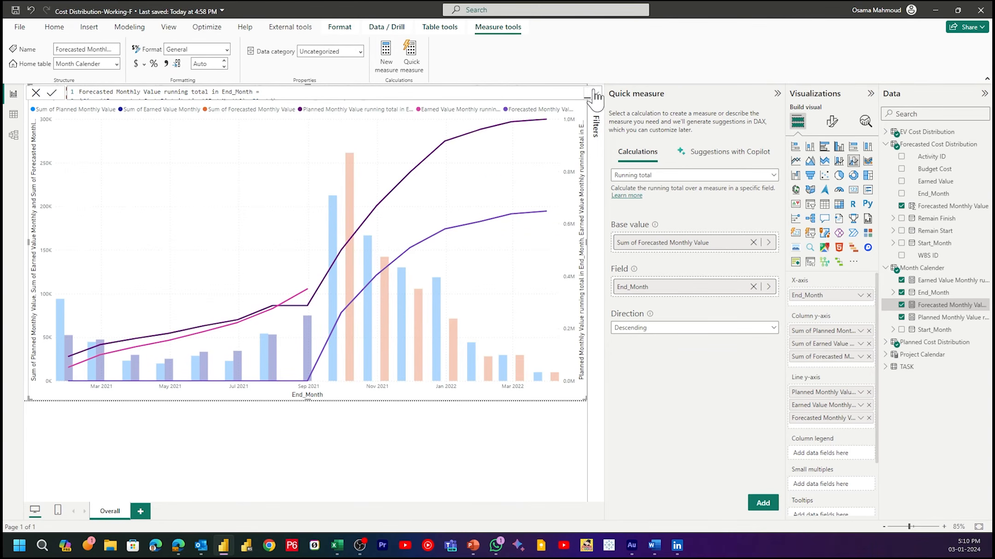
# Extend the summed expression in the forecasted running total with +SUM('EV Cost Distribution'[Earned Value Monthly]) and commit the measure
pyautogui.click(597, 96)
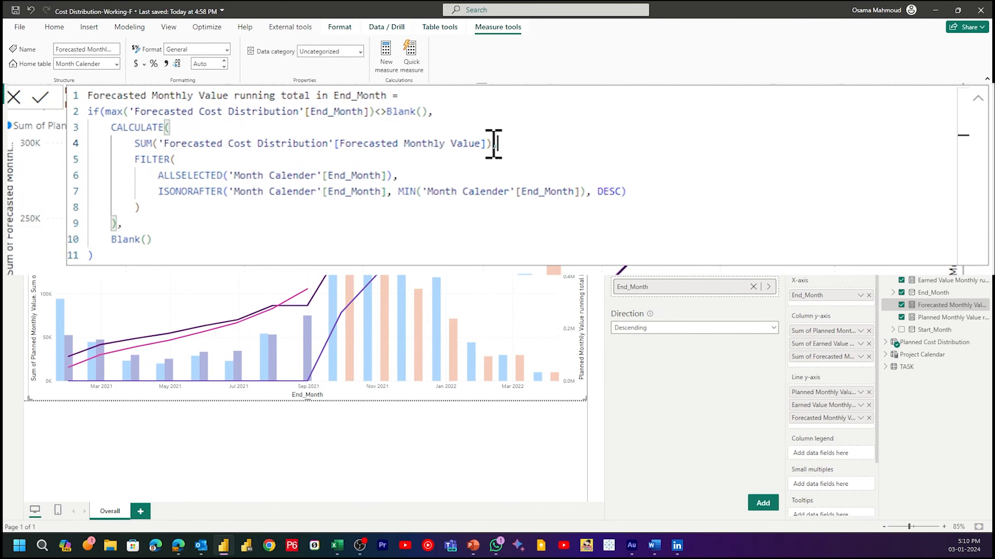
pyautogui.click(494, 144)
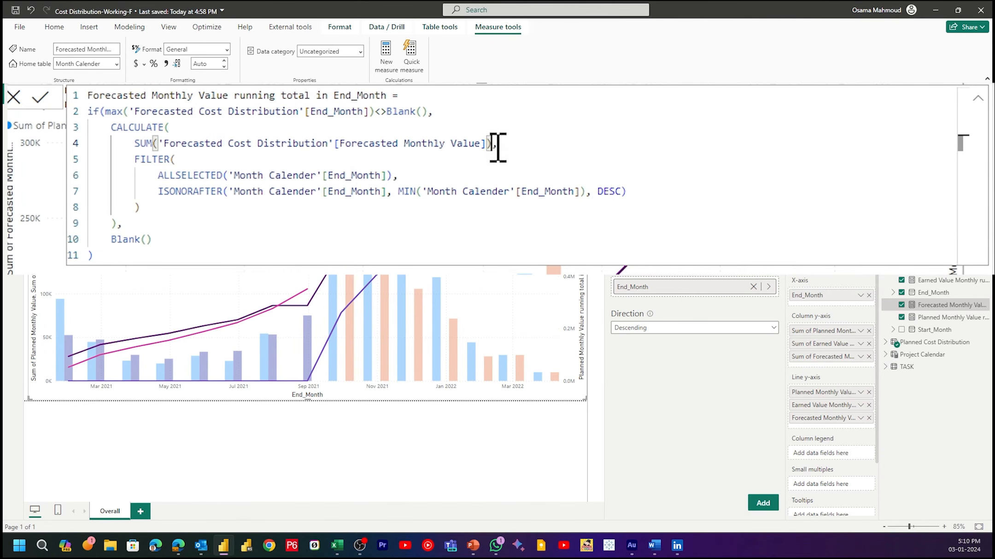
pyautogui.write('+')
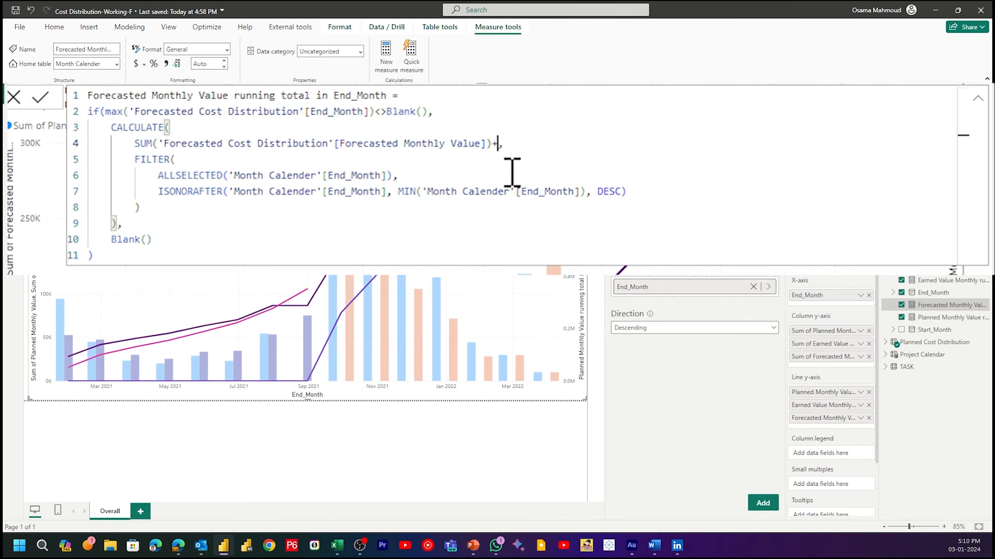
pyautogui.write('SUM(')
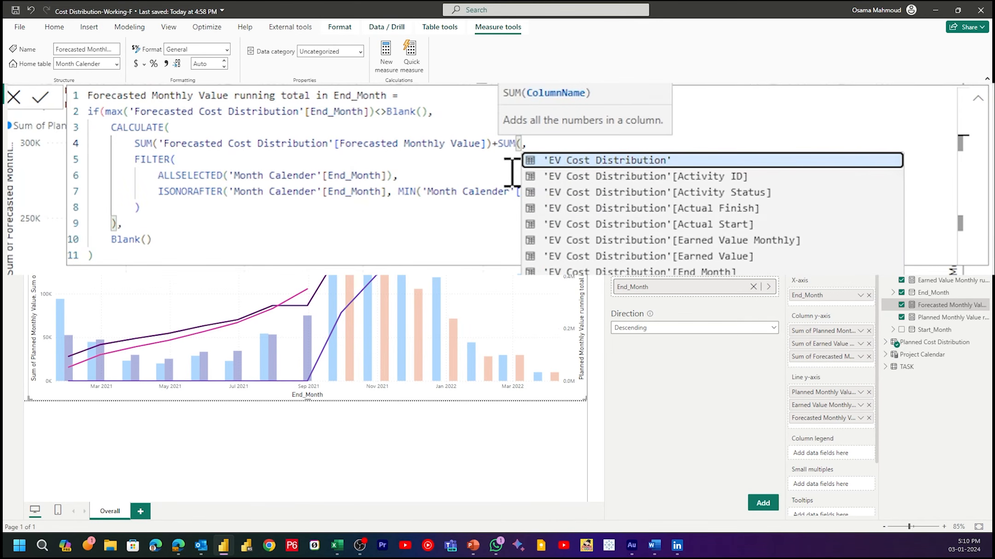
pyautogui.write('Earned')
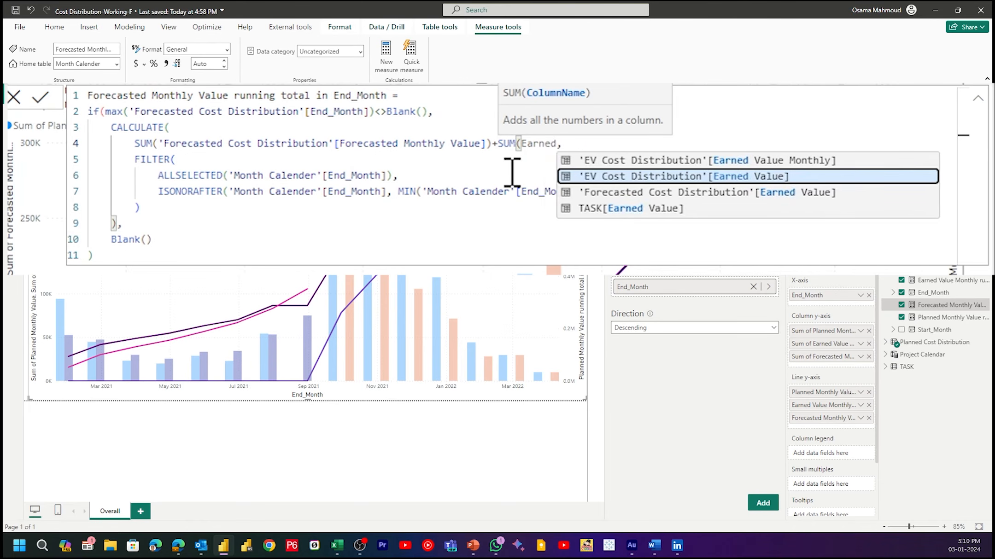
pyautogui.press('Up')
pyautogui.press('Tab')
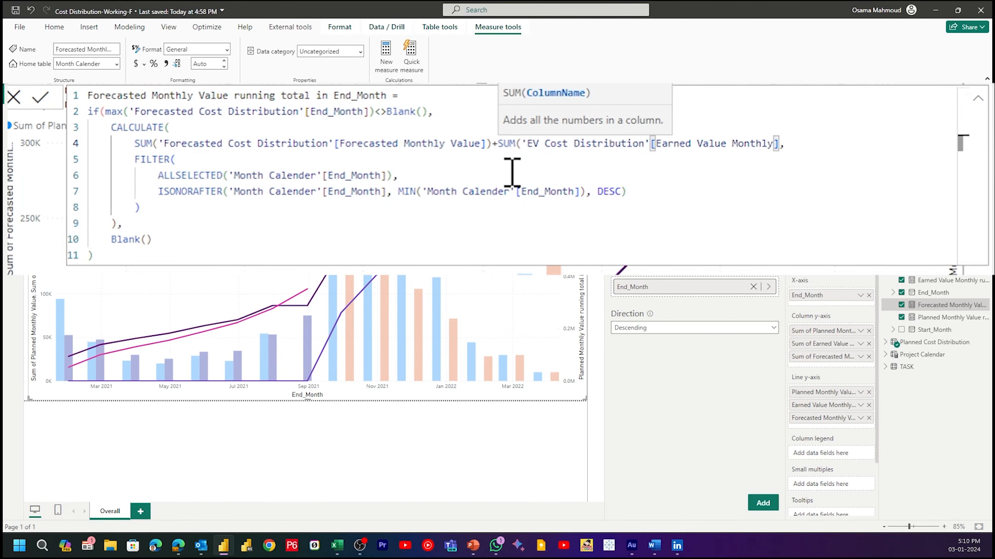
pyautogui.write(')')
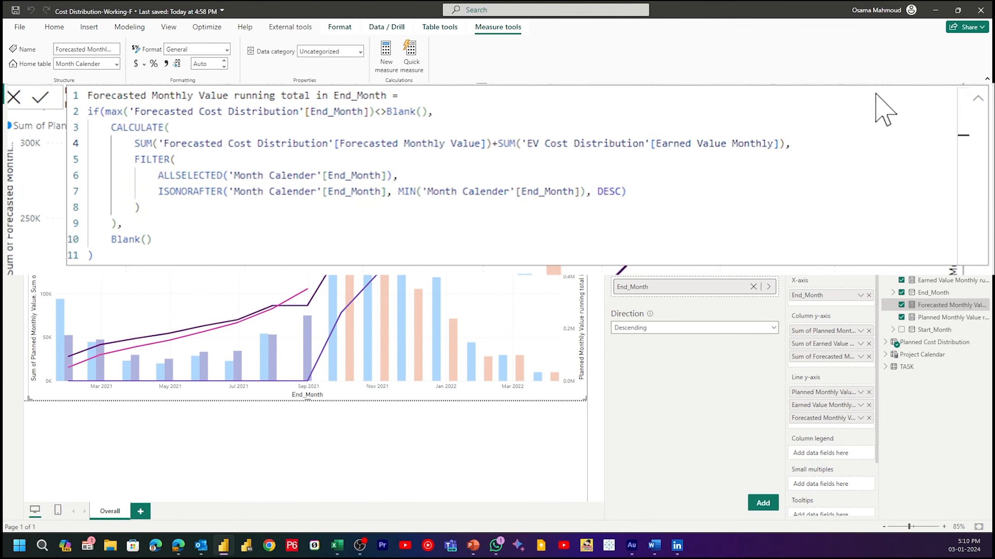
pyautogui.click(597, 96)
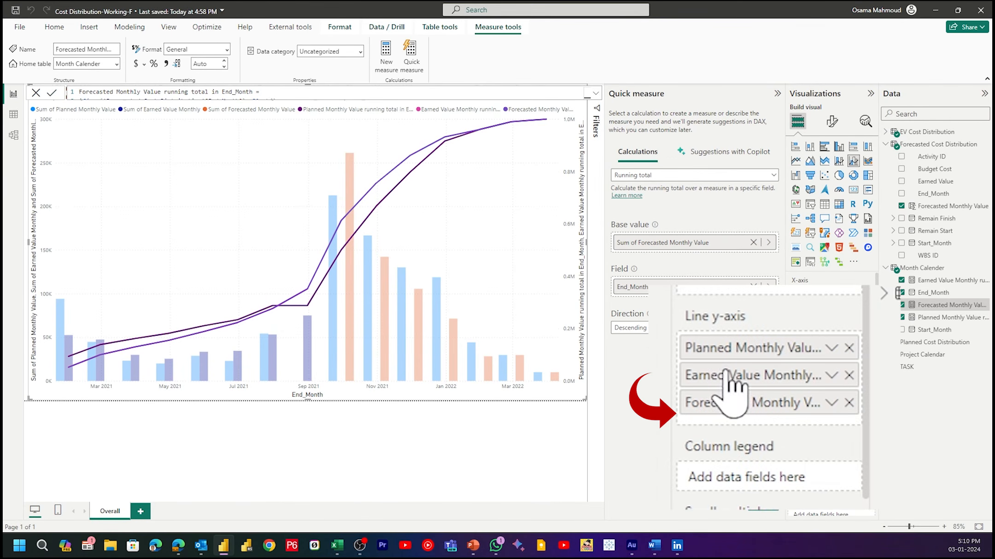
# Reorder the line y-axis fields so the Earned Value Monthly running total sits below the Forecasted Monthly Value running total
pyautogui.moveTo(733, 392); pyautogui.dragTo(726, 415)
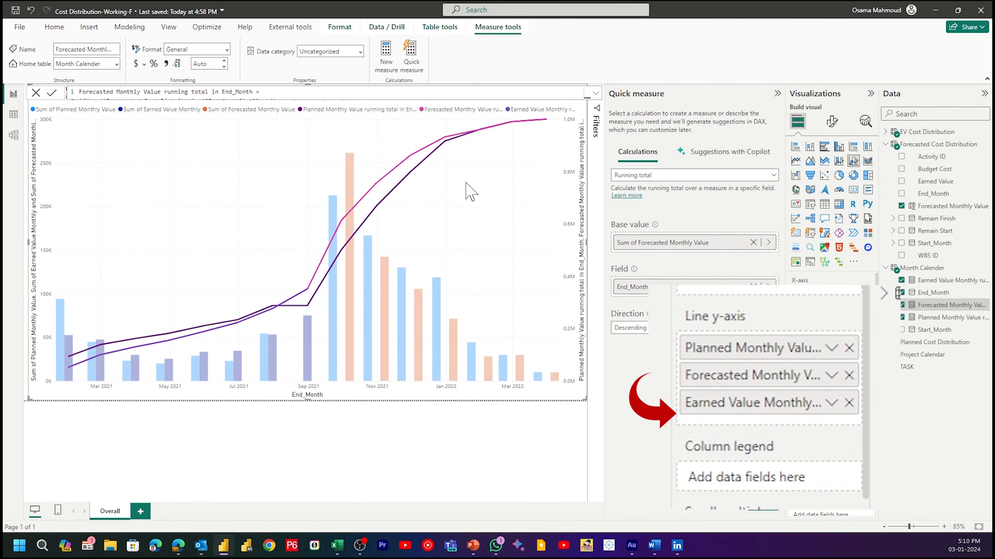